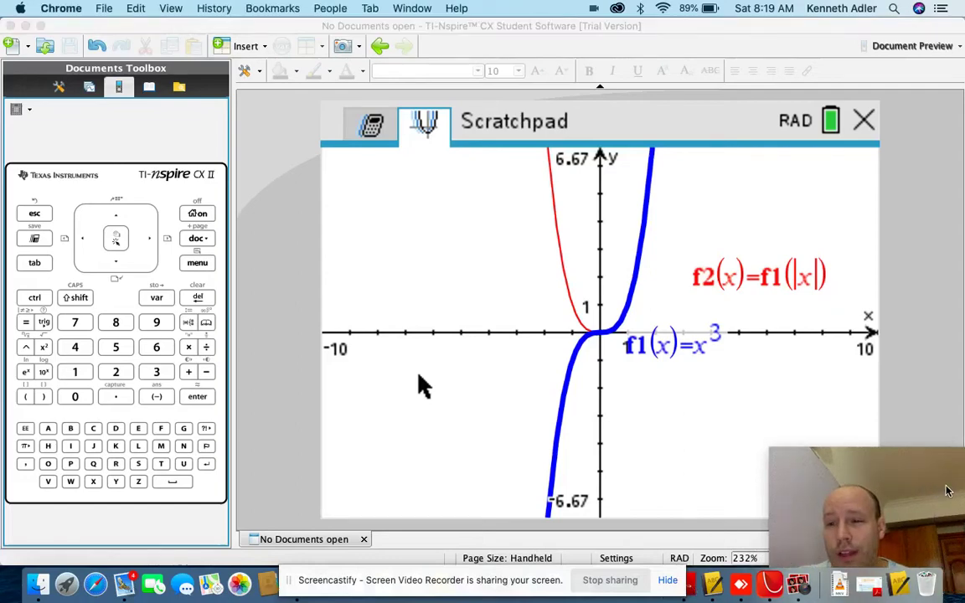
# Step: Open an empty f3(x)= entry line above the graphed f1(x)=x³ and f2(x)=f1(|x|)
pyautogui.moveTo(941, 509)
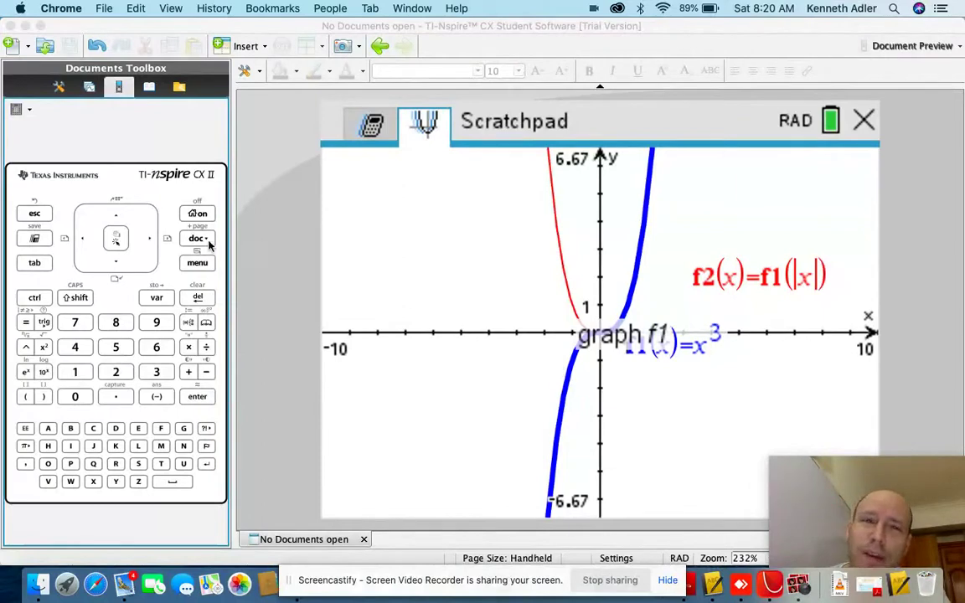
pyautogui.click(35, 263)
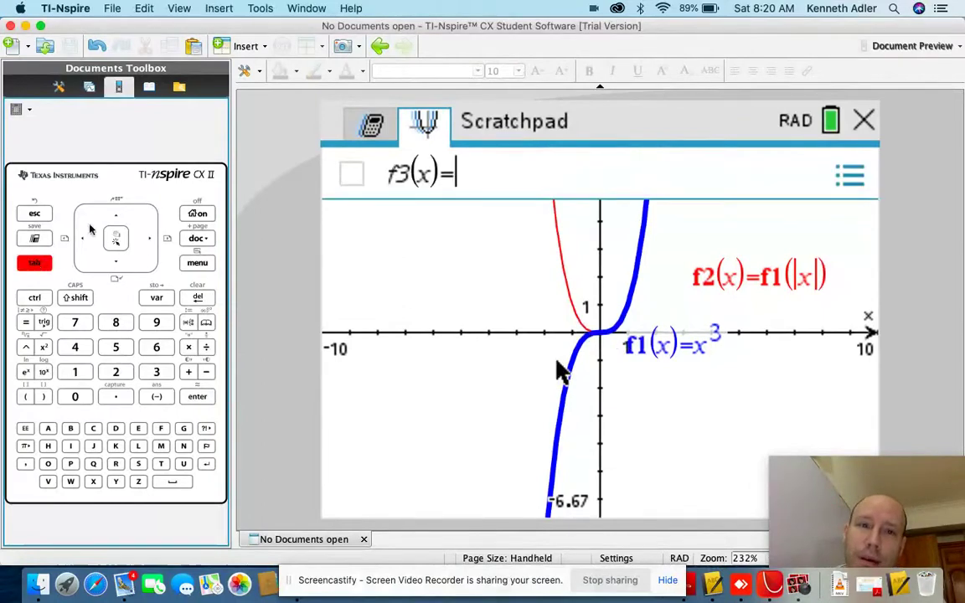
# Step: Clear the f1(x)=x³ definition so its graph disappears
pyautogui.click(120, 214)
pyautogui.click(120, 215)
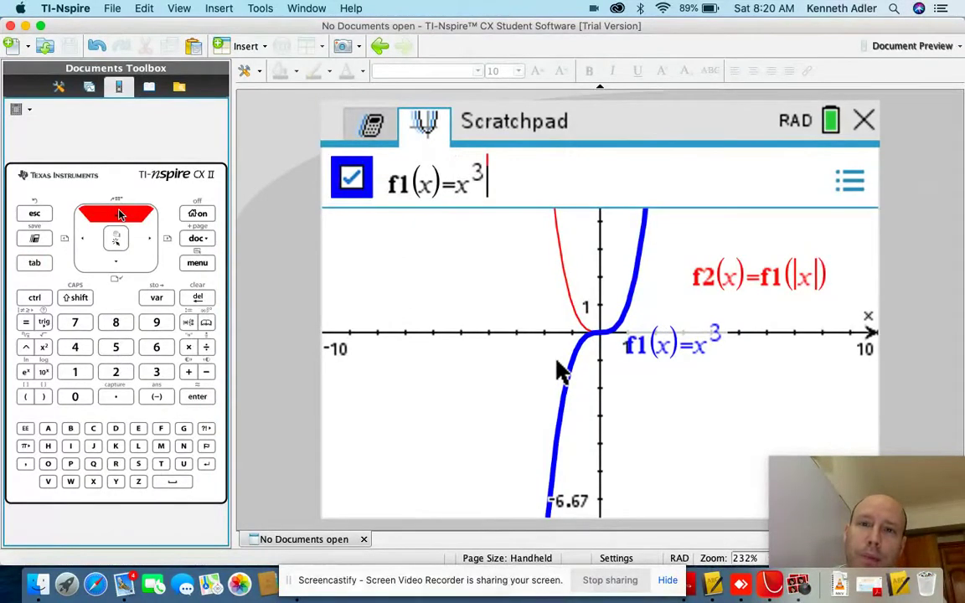
pyautogui.click(34, 297)
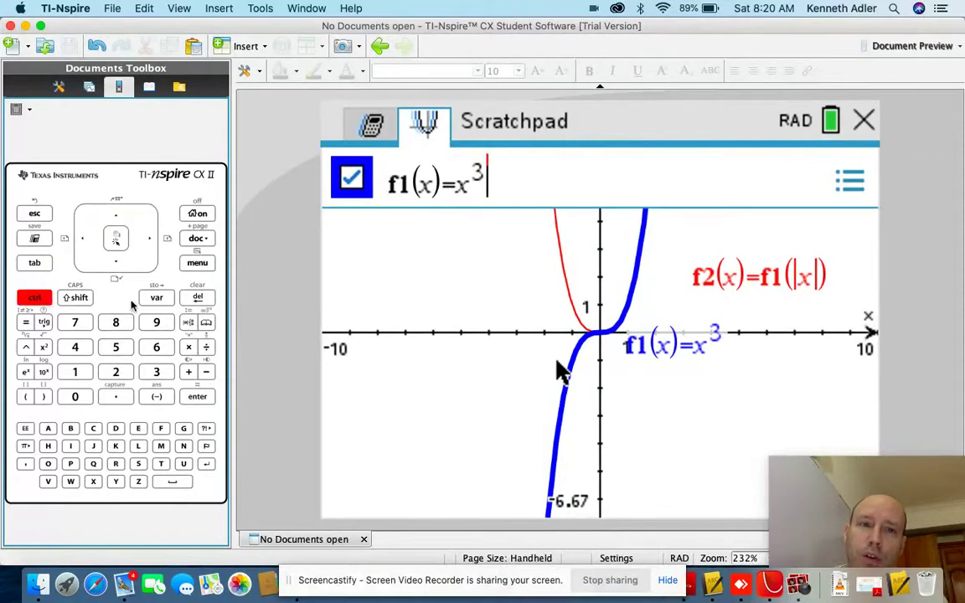
pyautogui.click(198, 298)
pyautogui.click(198, 396)
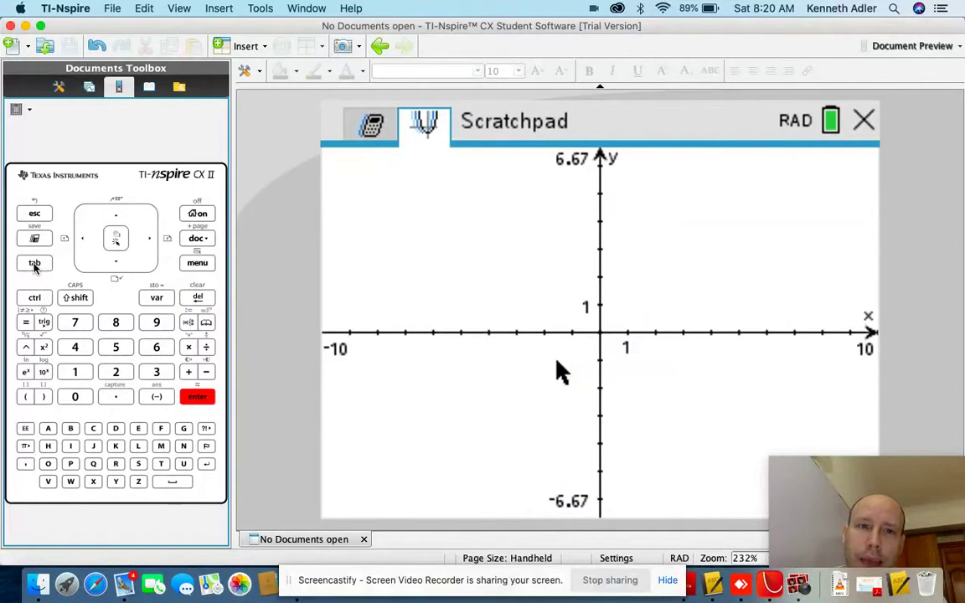
# Step: Clear the f2(x)=f1(|x|) definition, leaving empty axes and a blank f1 line
pyautogui.click(34, 262)
pyautogui.click(116, 266)
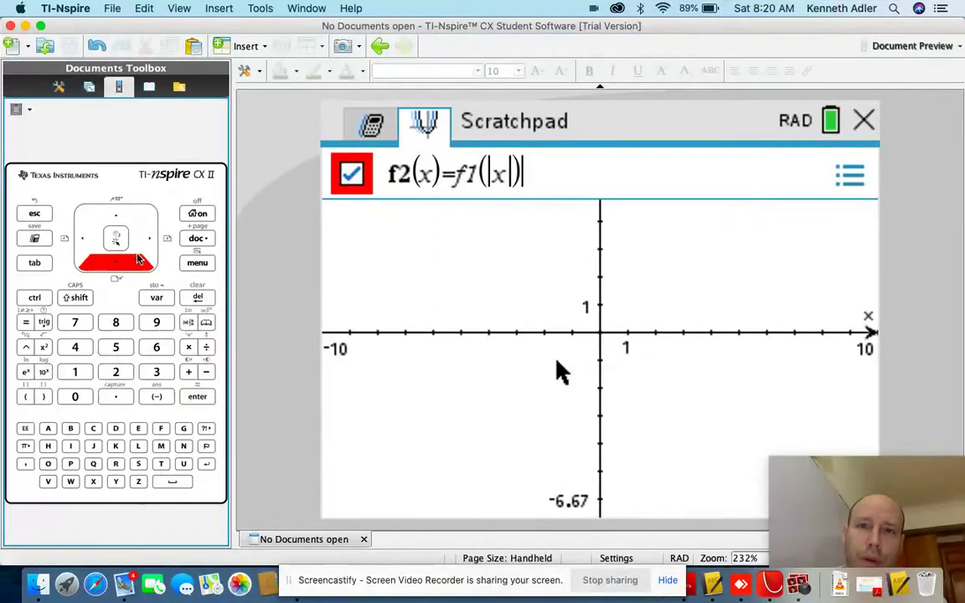
pyautogui.click(35, 297)
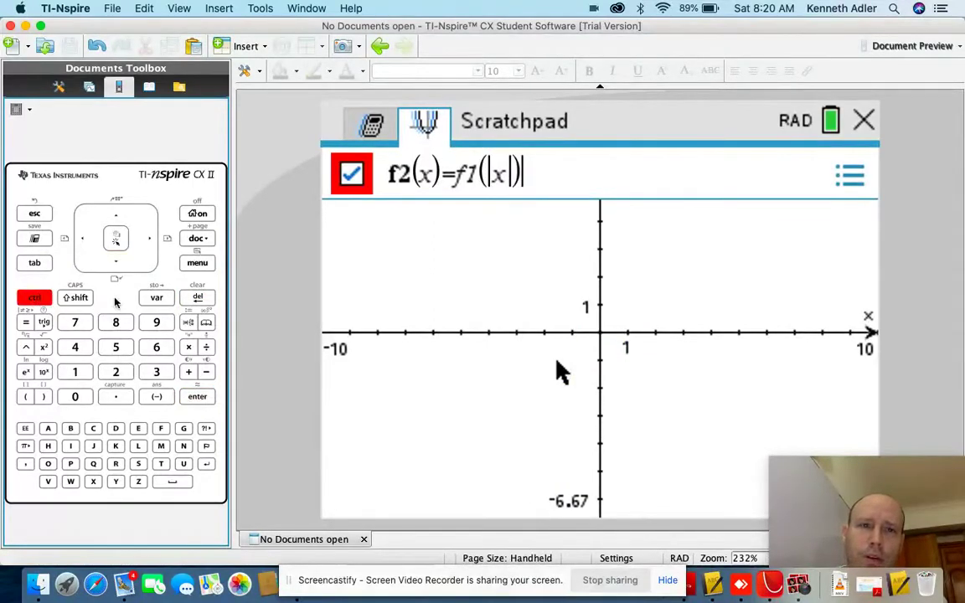
pyautogui.click(198, 299)
pyautogui.click(201, 396)
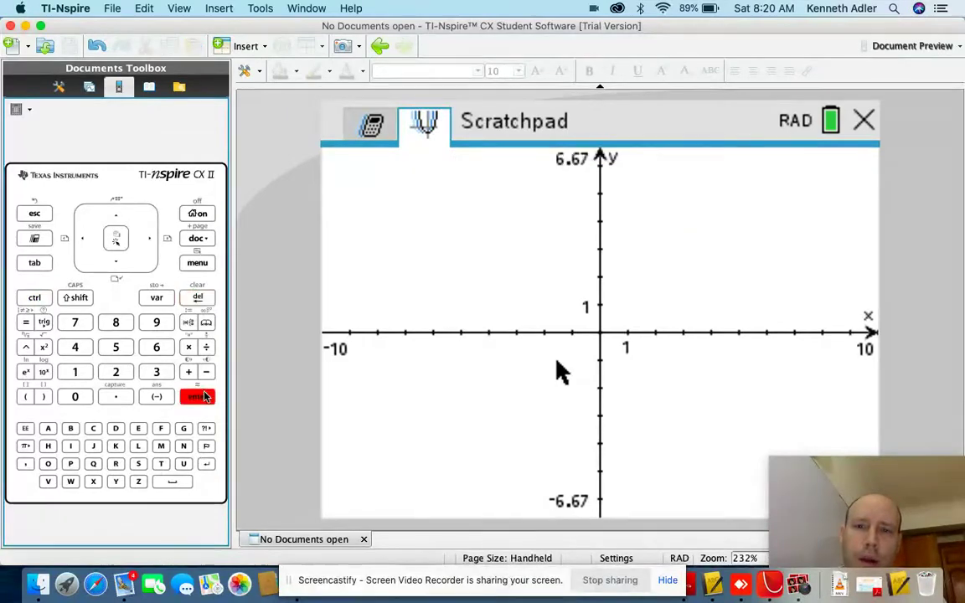
pyautogui.click(34, 264)
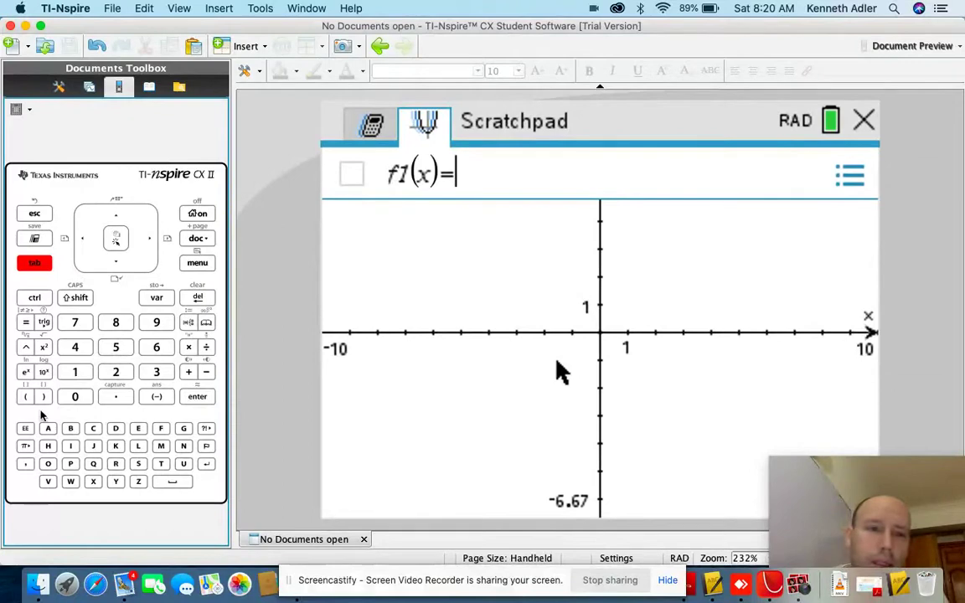
# Step: Enter x²+8x+4 as f1 on the keypad and graph the parabola
pyautogui.click(93, 482)
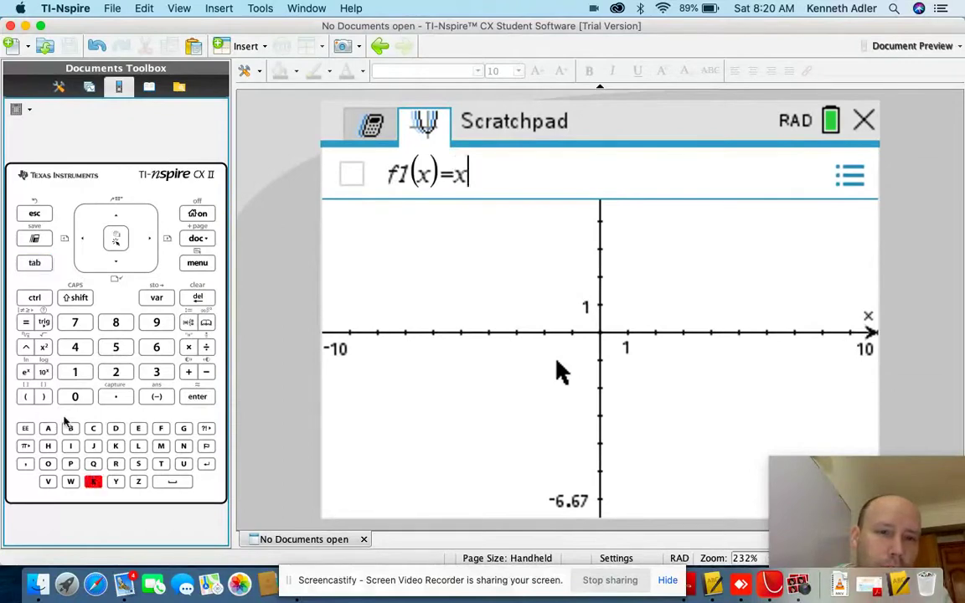
pyautogui.click(44, 347)
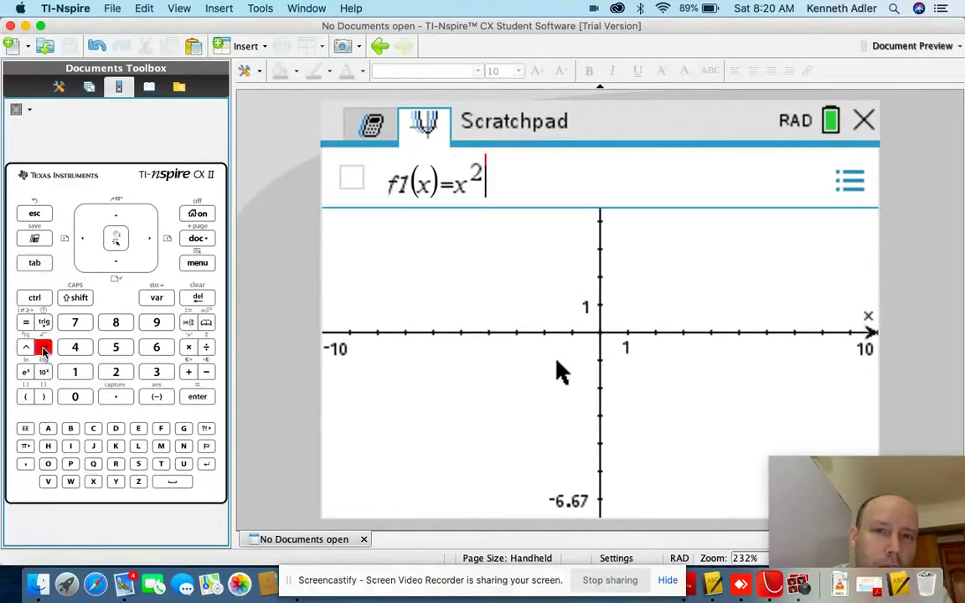
pyautogui.click(189, 374)
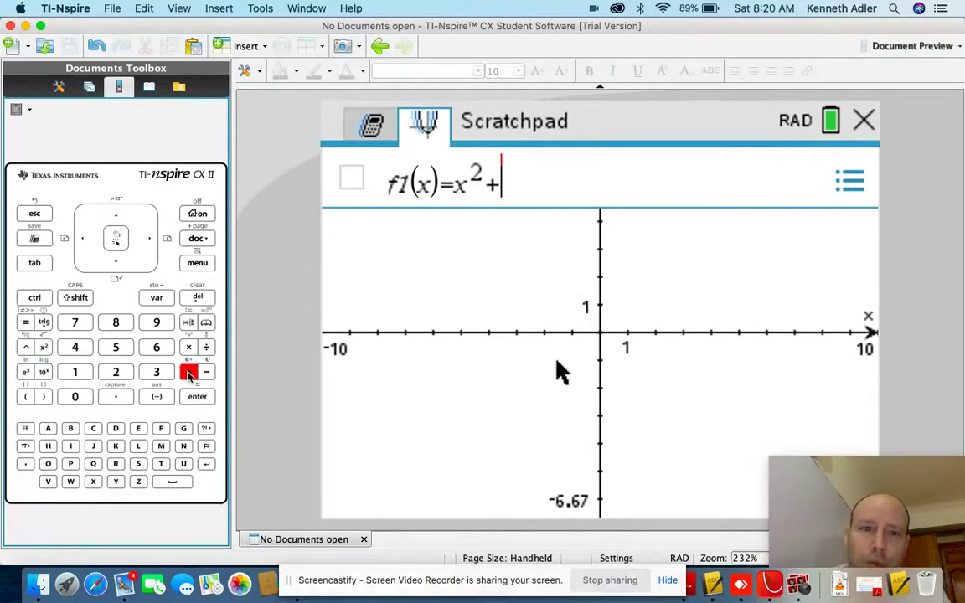
pyautogui.click(116, 322)
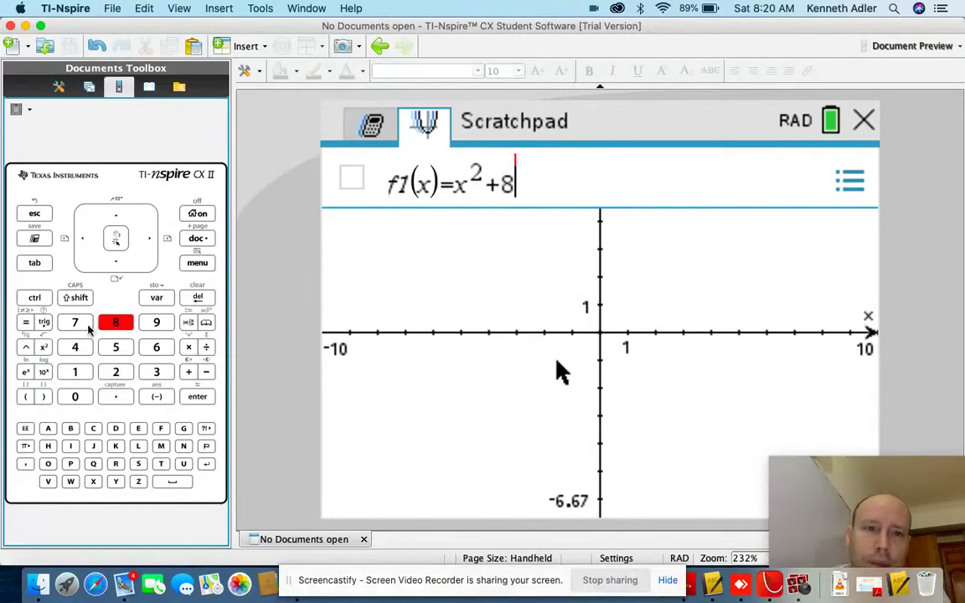
pyautogui.click(93, 481)
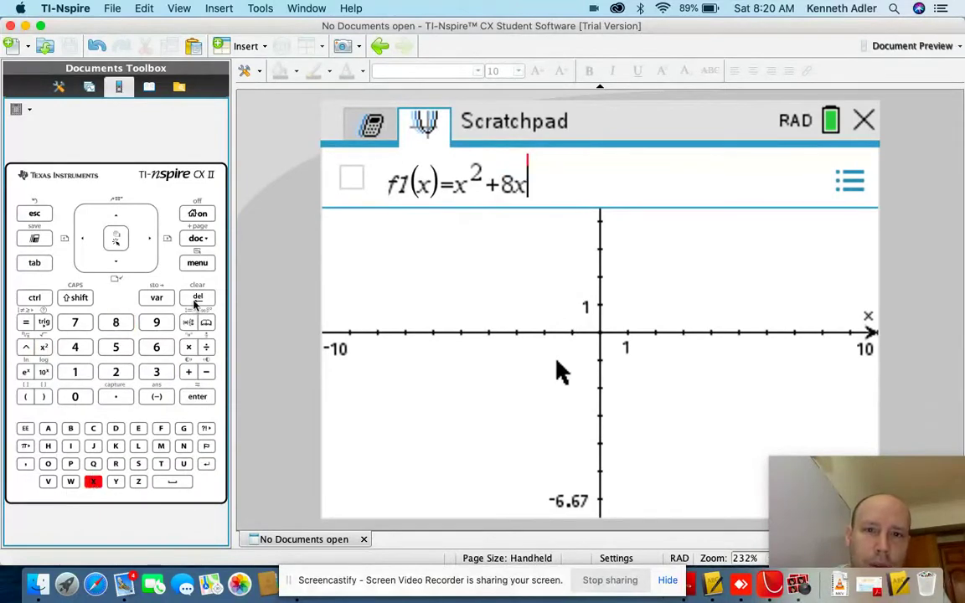
pyautogui.click(188, 372)
pyautogui.click(77, 347)
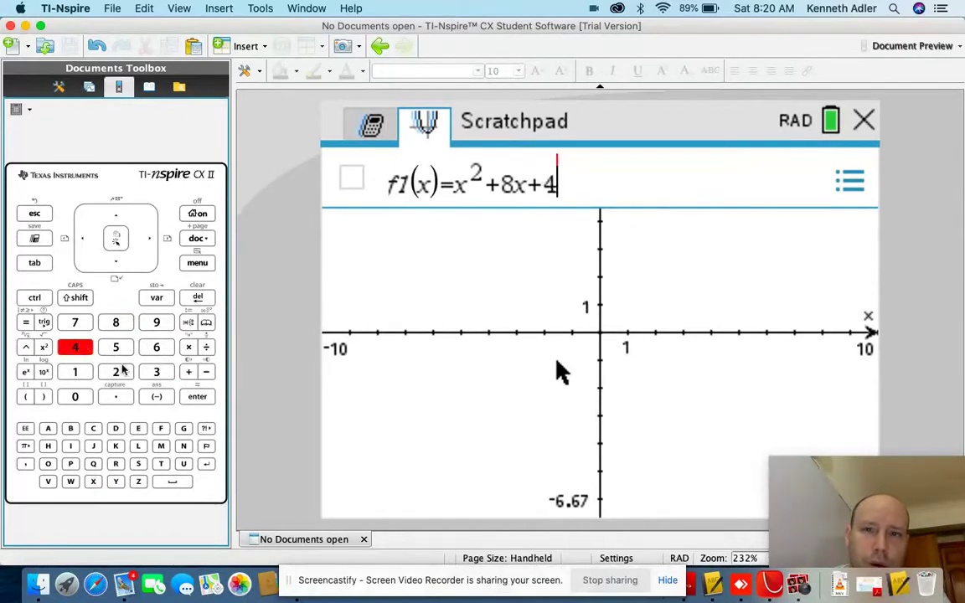
pyautogui.click(197, 397)
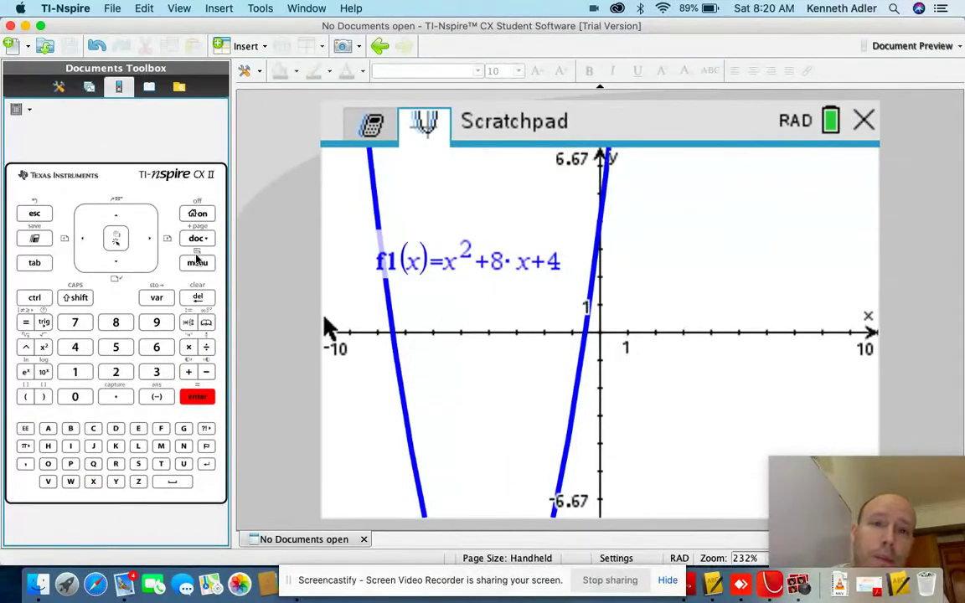
# Step: Apply Window / Zoom > Zoom – Fit so y runs from -31.6 to 203.63
pyautogui.press('super+m')
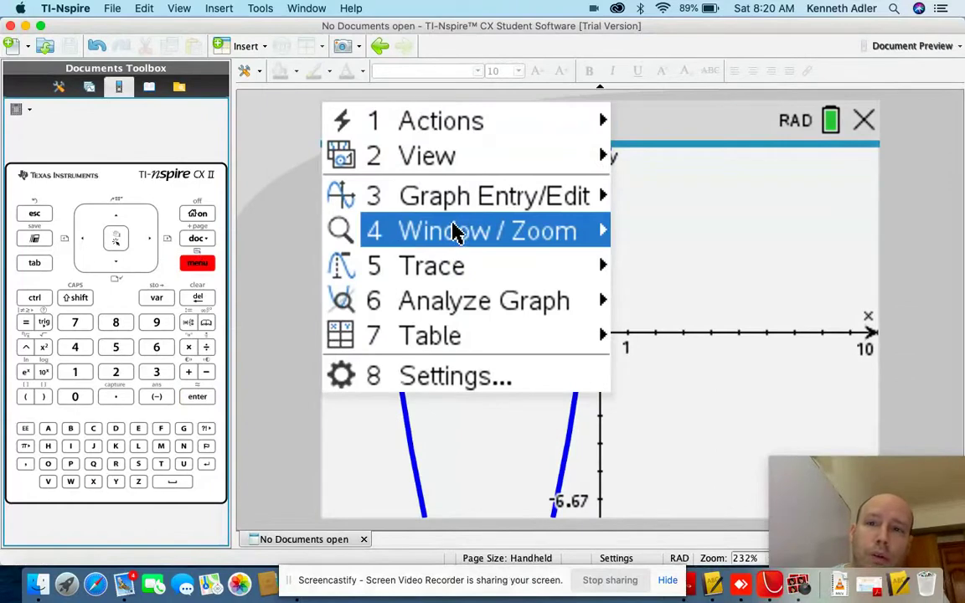
pyautogui.moveTo(451, 233)
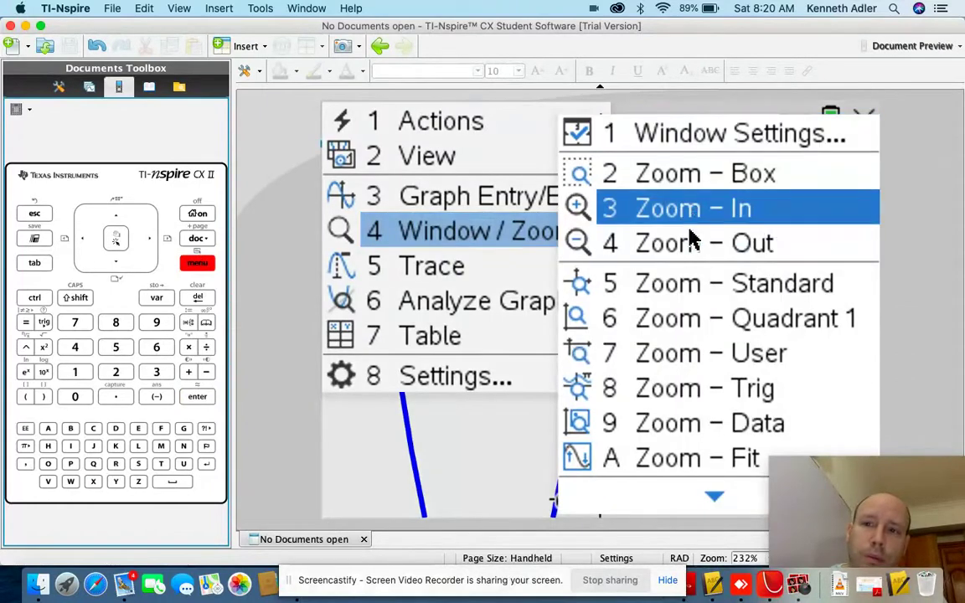
pyautogui.click(670, 459)
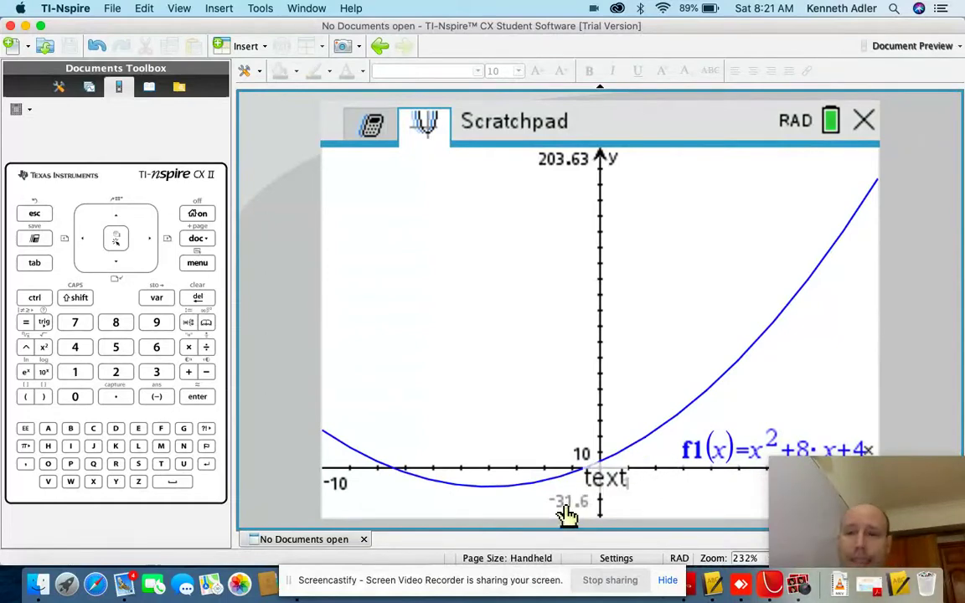
# Step: In Window Settings, set YMin to -35 and YMax to 10
pyautogui.click(197, 264)
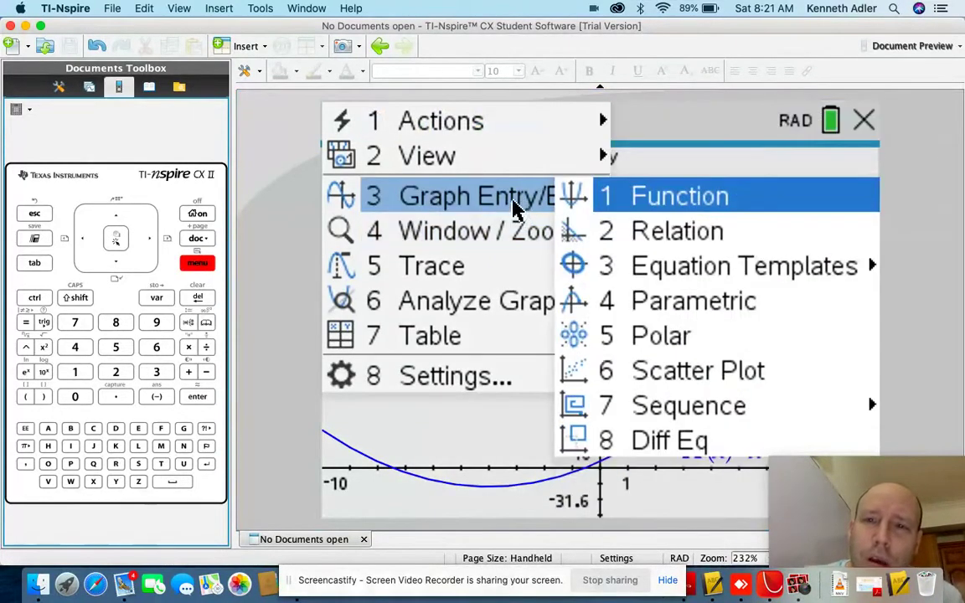
pyautogui.moveTo(510, 237)
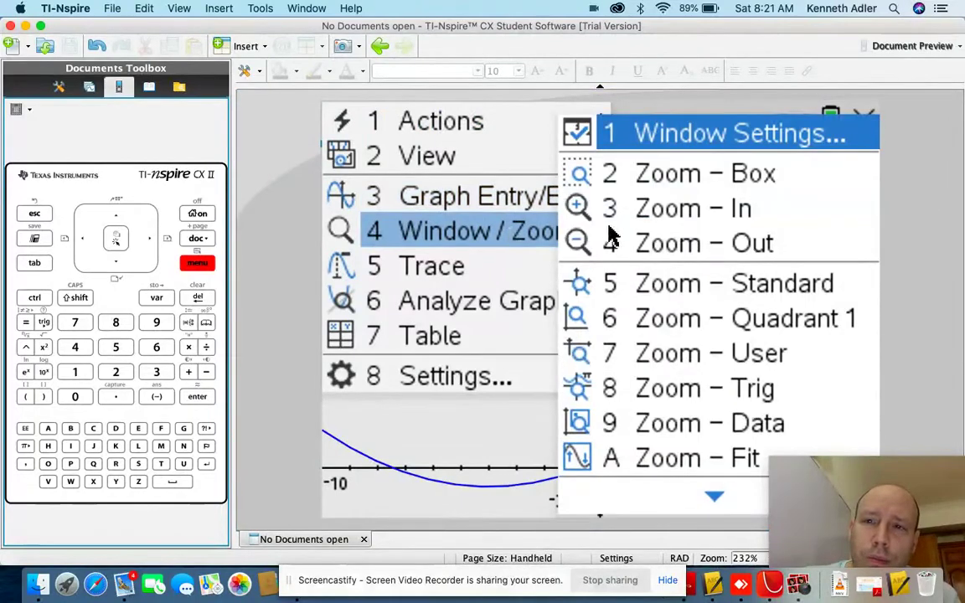
pyautogui.click(675, 148)
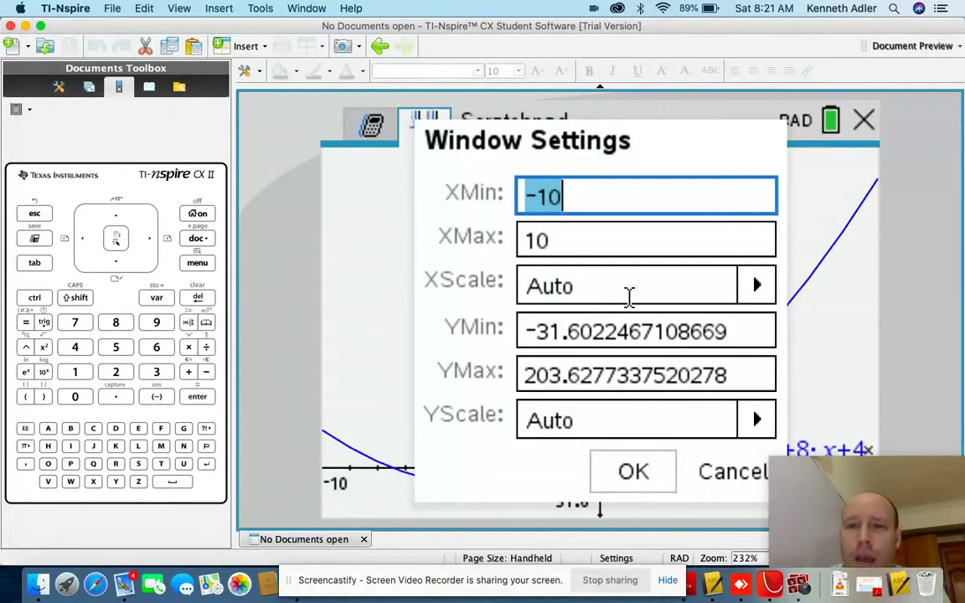
pyautogui.click(692, 331)
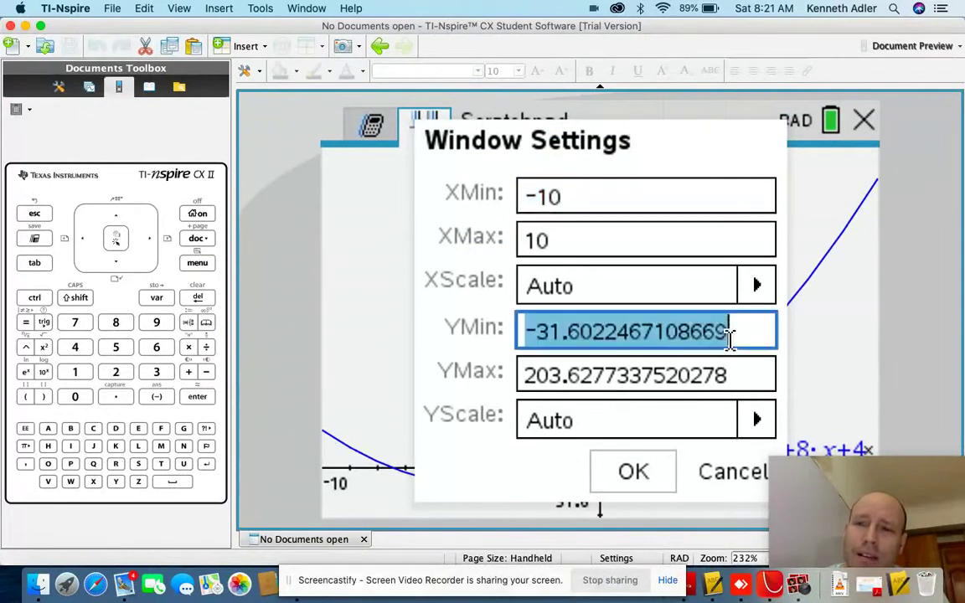
pyautogui.write('-3')
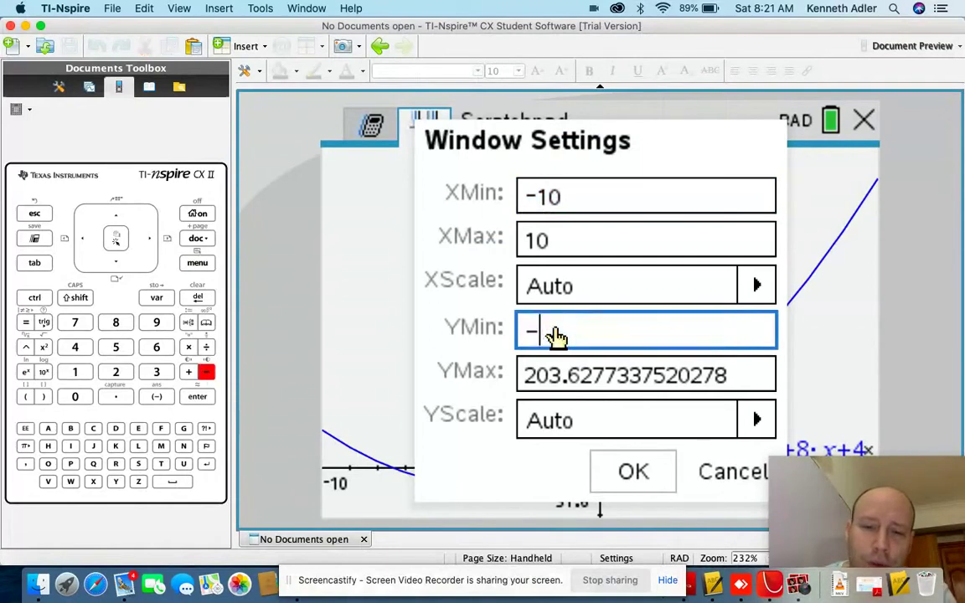
pyautogui.write('5')
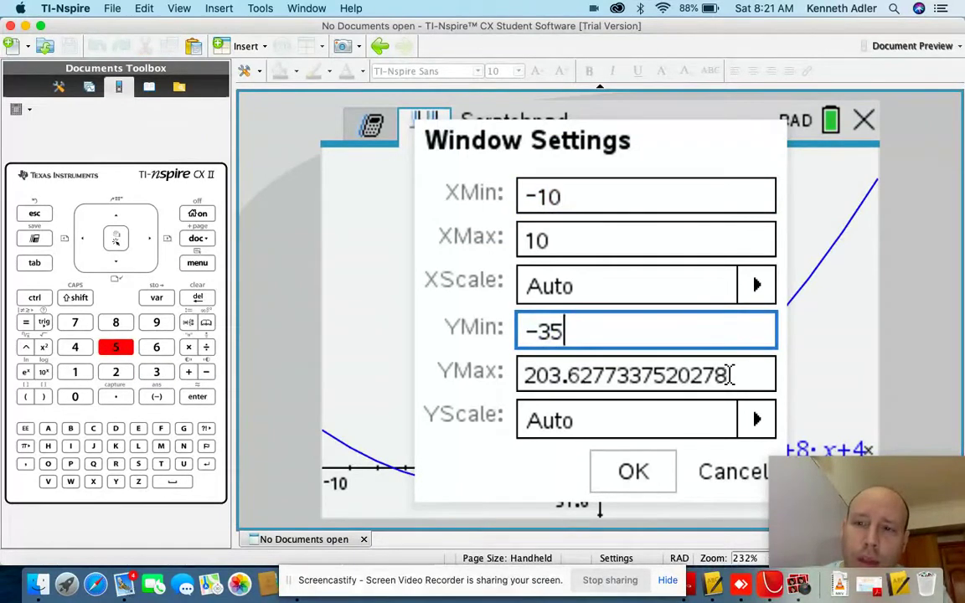
pyautogui.click(672, 362)
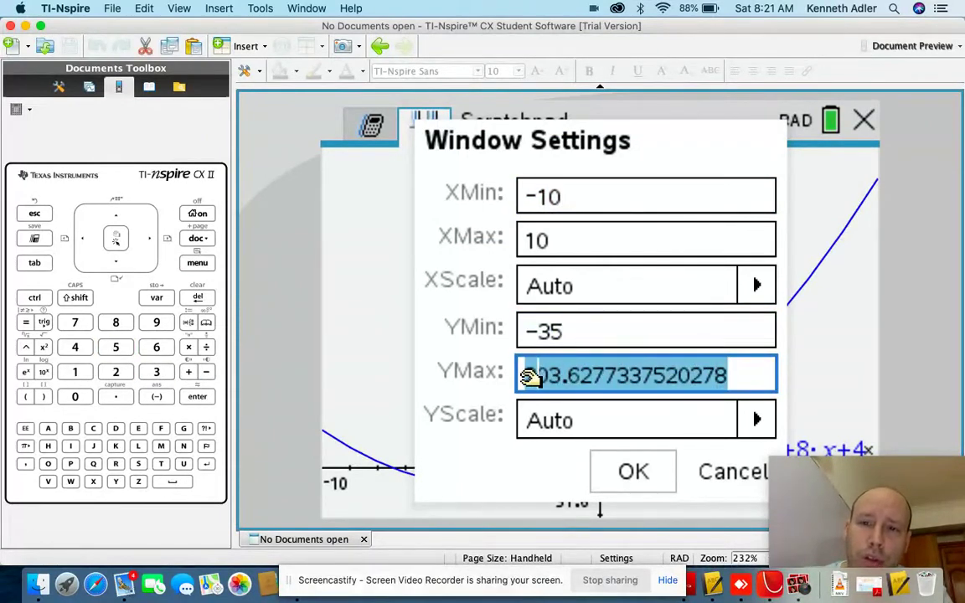
pyautogui.write('10')
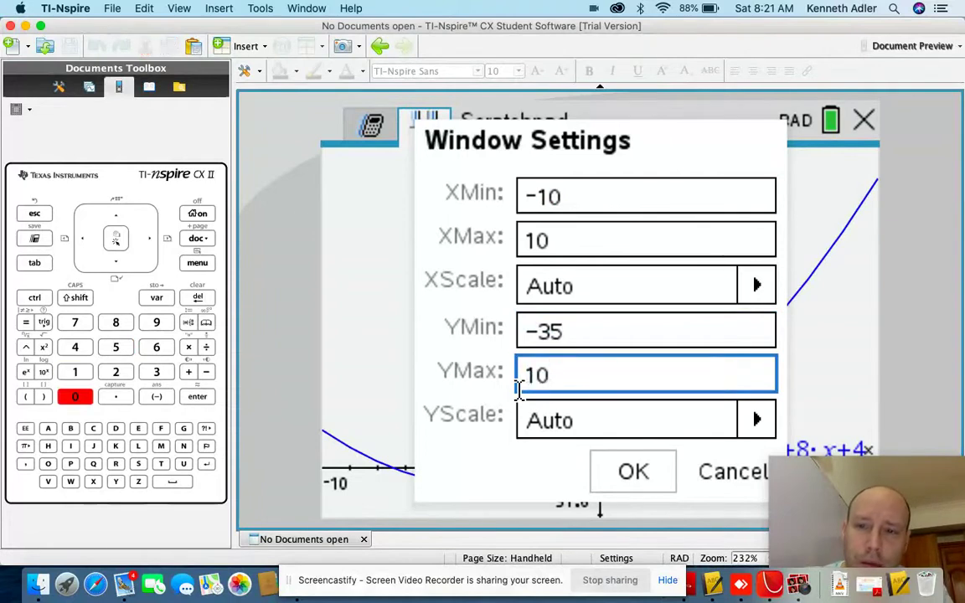
pyautogui.click(625, 464)
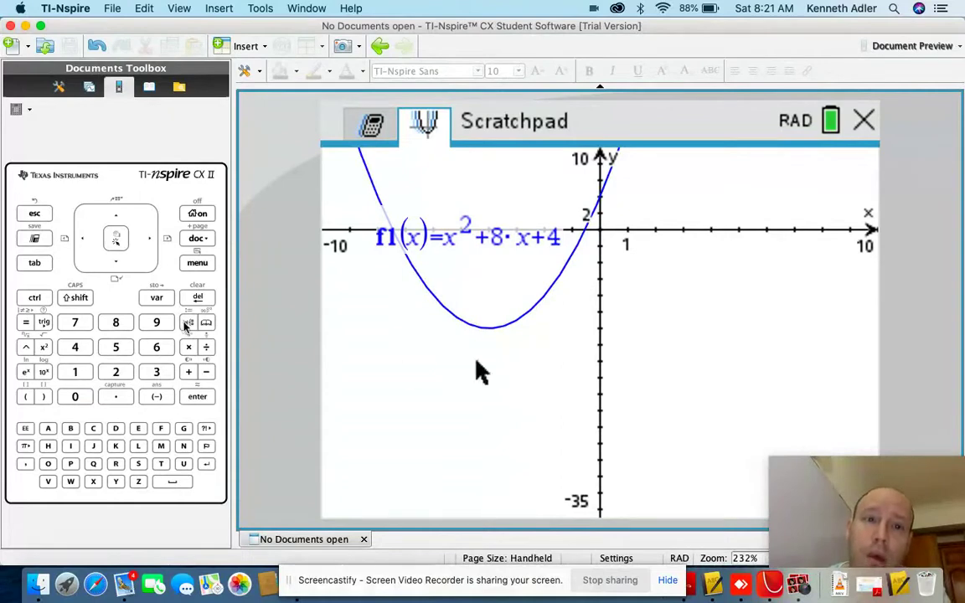
# Step: Mark f1's minimum at (-4,-12) with Analyze Graph > Minimum, bounding either side
pyautogui.click(200, 264)
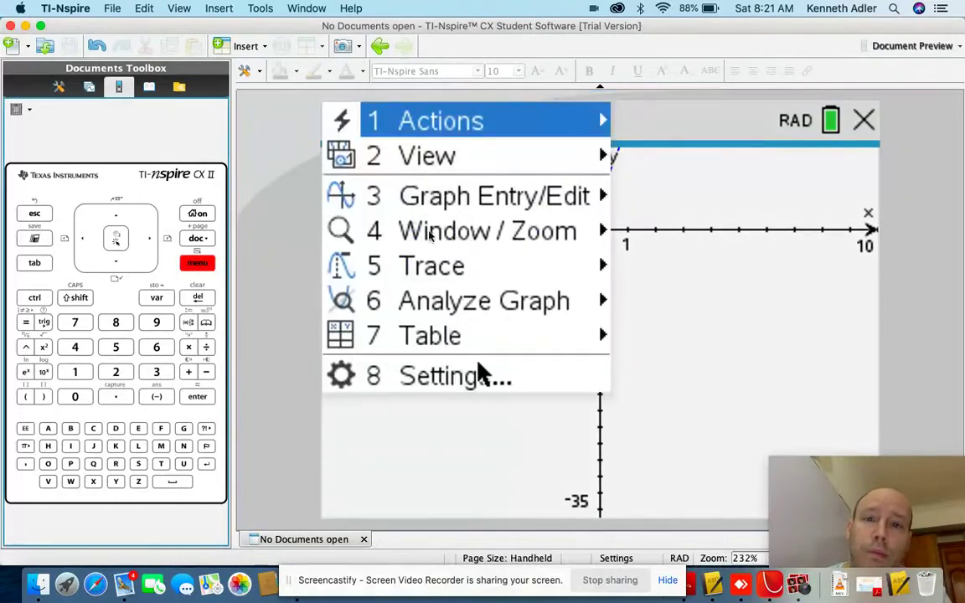
pyautogui.click(501, 306)
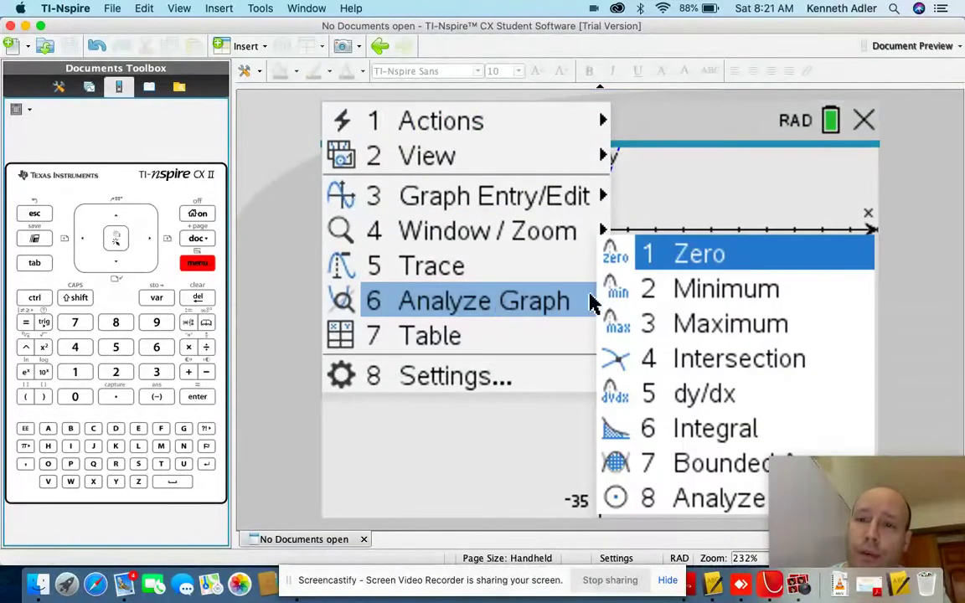
pyautogui.click(687, 289)
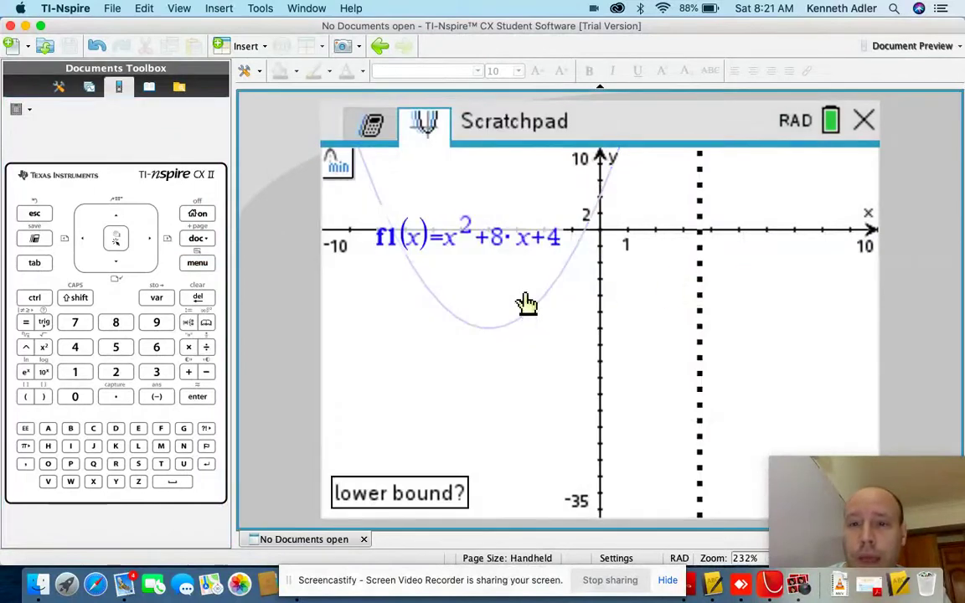
pyautogui.click(462, 306)
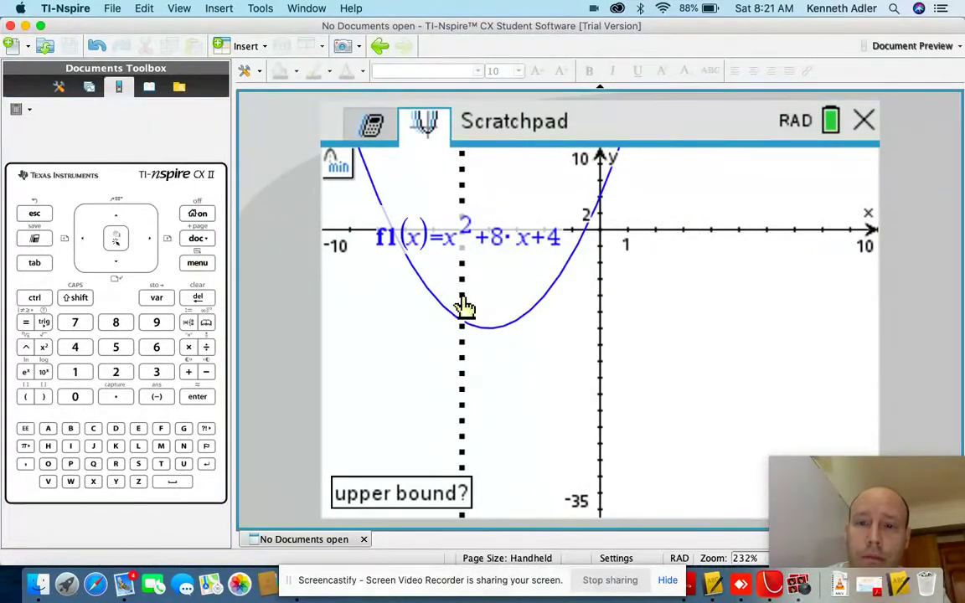
pyautogui.click(532, 304)
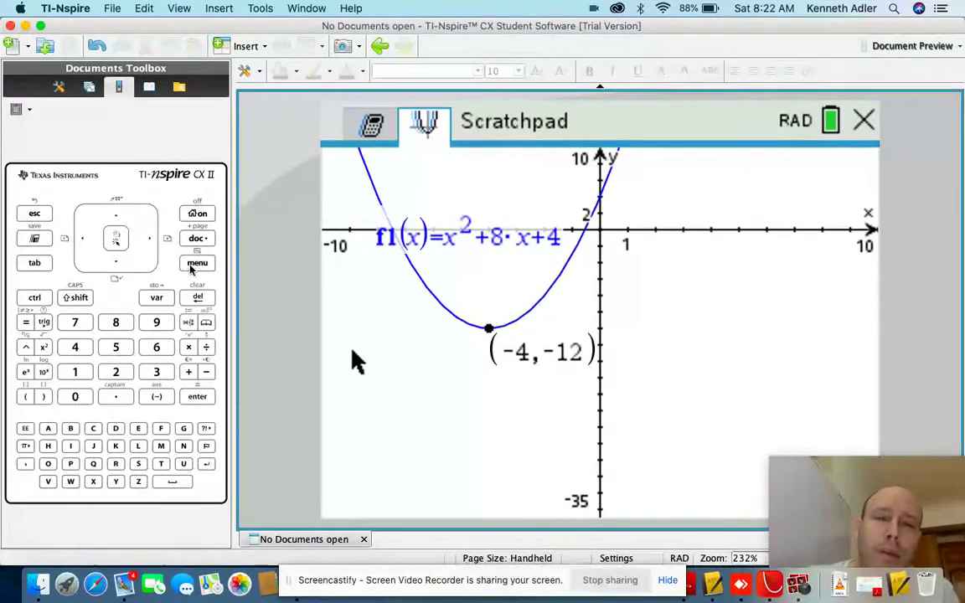
pyautogui.click(36, 263)
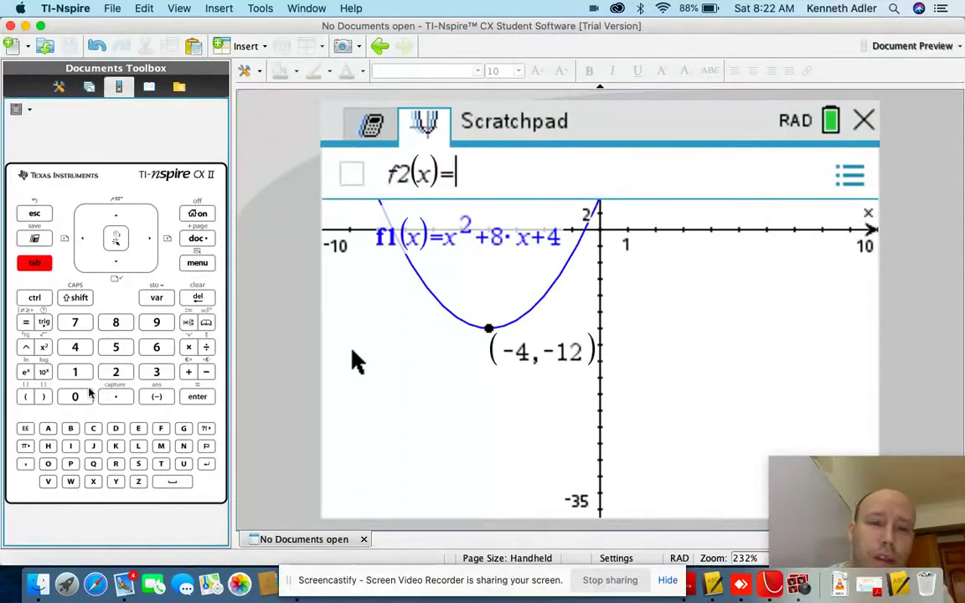
# Step: Enter (x+4)²−12 as f2, fixing a stray letter, and graph it
pyautogui.click(116, 483)
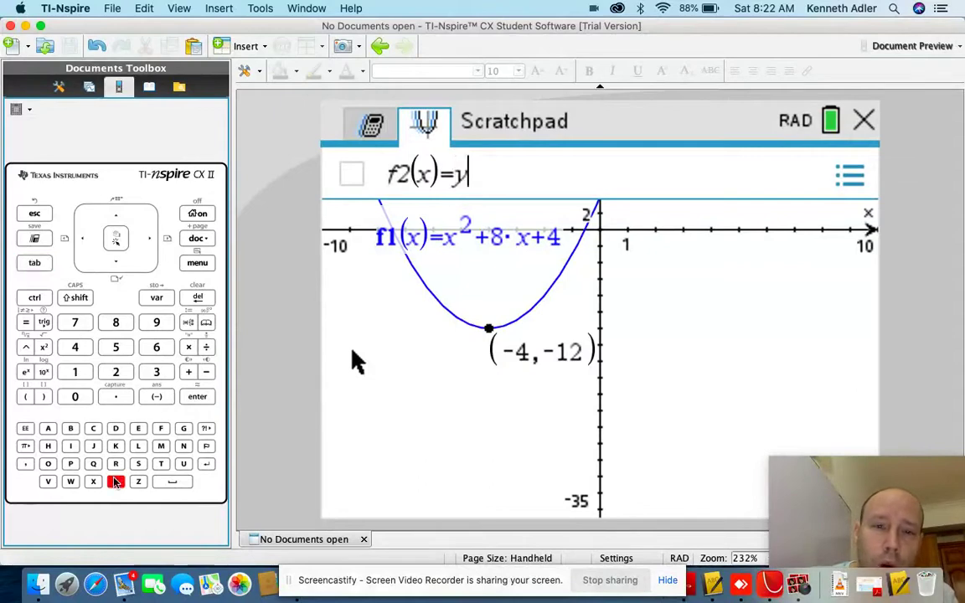
pyautogui.click(197, 298)
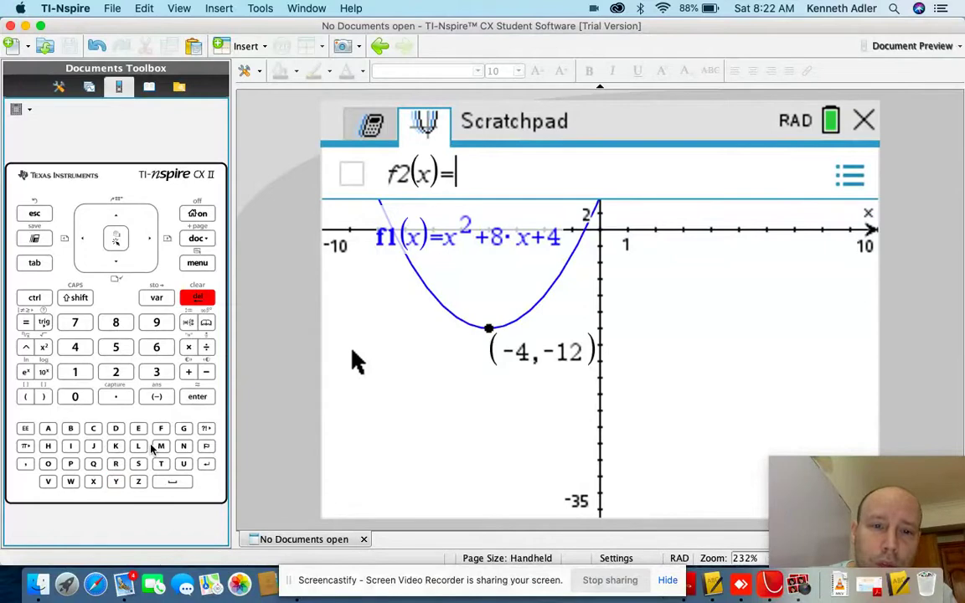
pyautogui.click(26, 397)
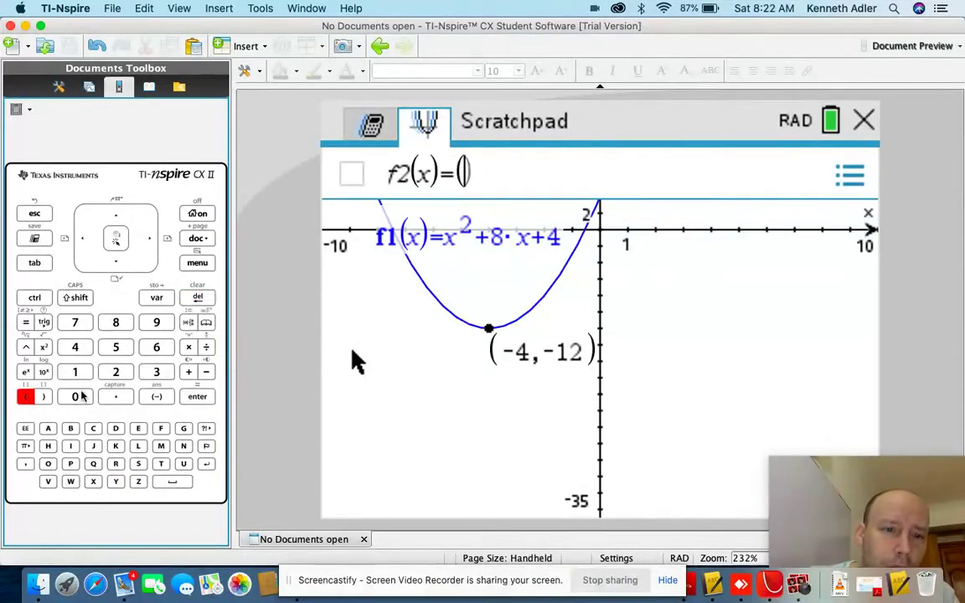
pyautogui.click(93, 482)
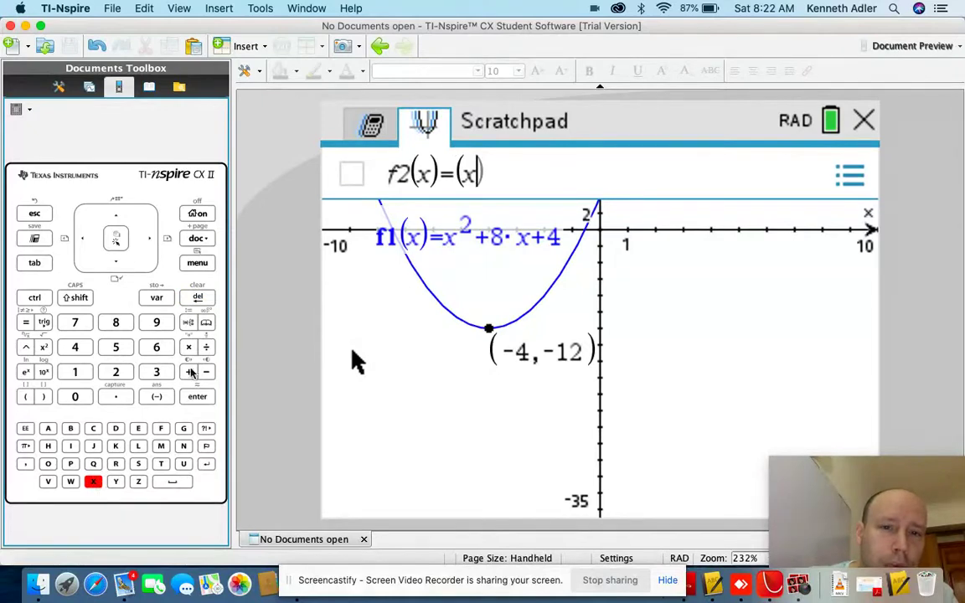
pyautogui.click(190, 372)
pyautogui.click(77, 349)
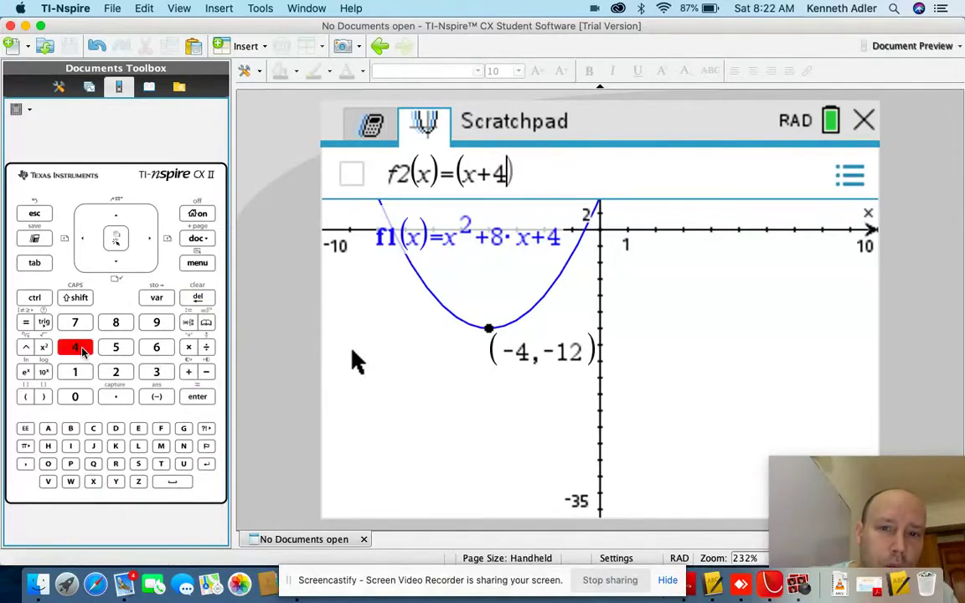
pyautogui.click(45, 398)
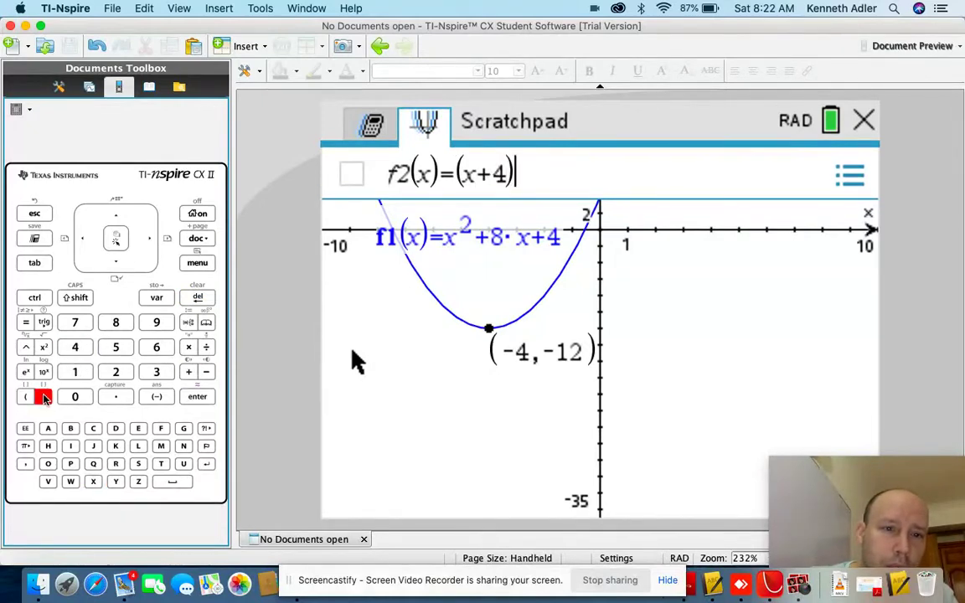
pyautogui.click(43, 347)
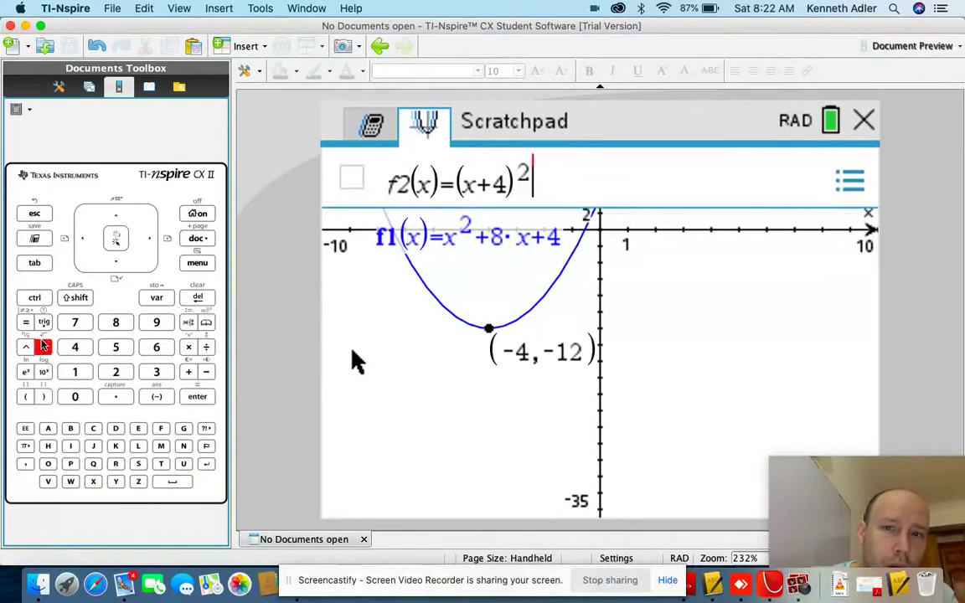
pyautogui.click(206, 372)
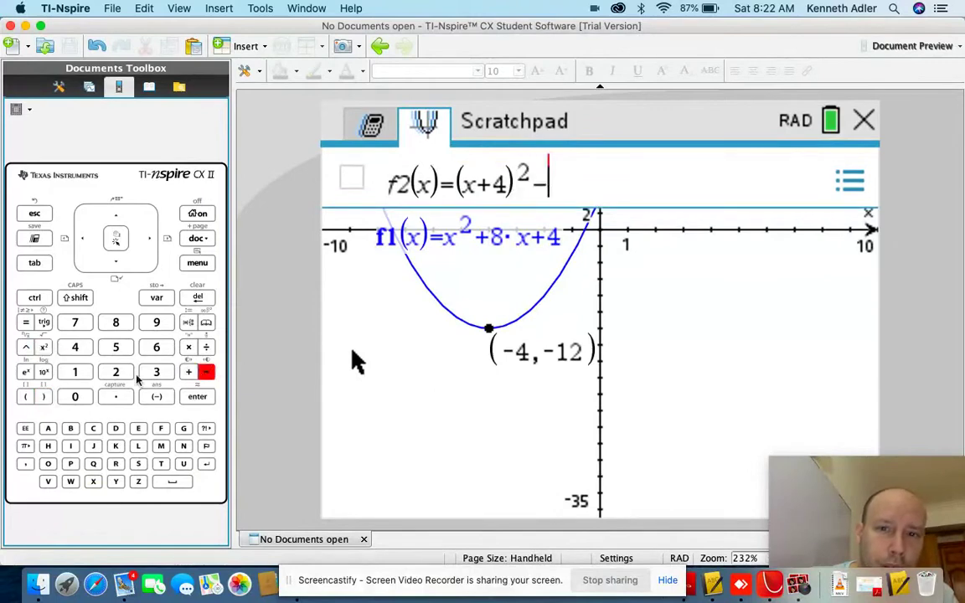
pyautogui.click(84, 375)
pyautogui.click(107, 375)
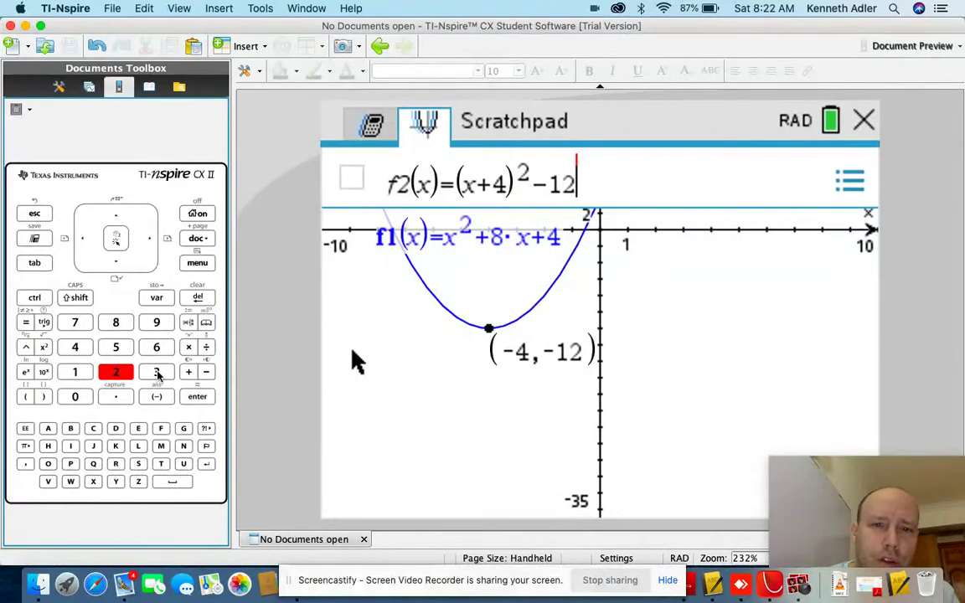
pyautogui.click(197, 397)
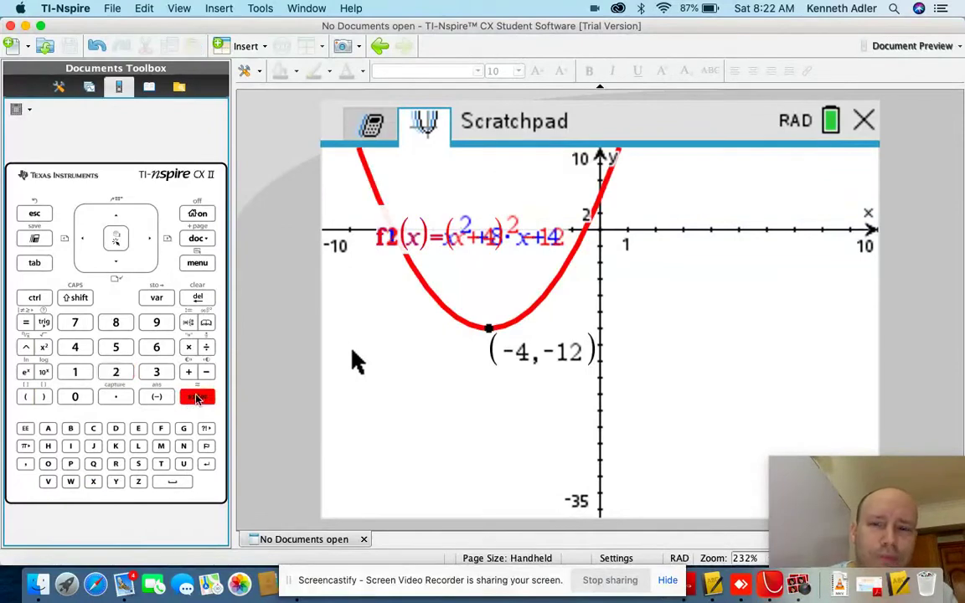
# Step: Drag the f2 label to sit just below the f1 label
pyautogui.click(464, 236)
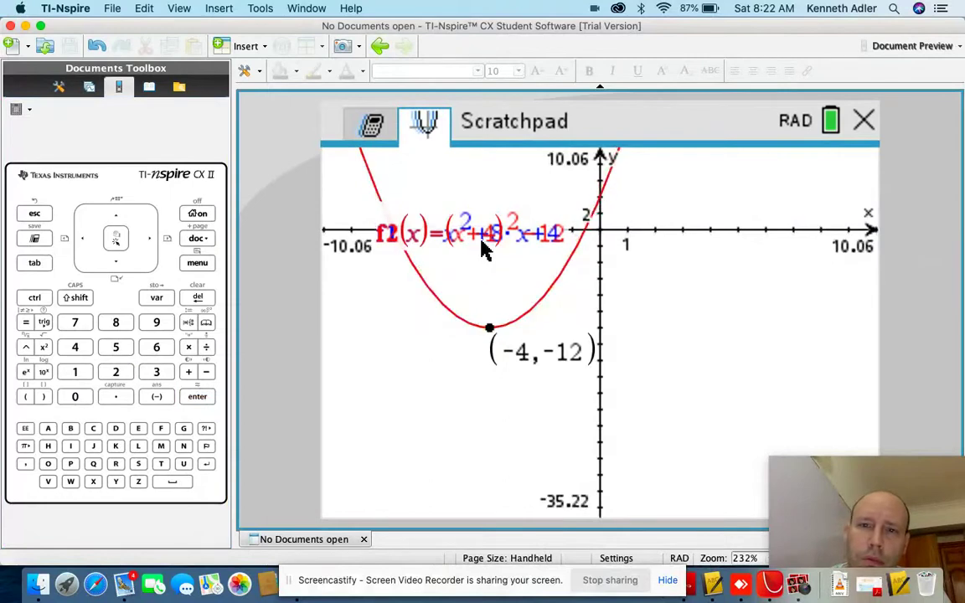
pyautogui.moveTo(532, 242); pyautogui.dragTo(530, 267)
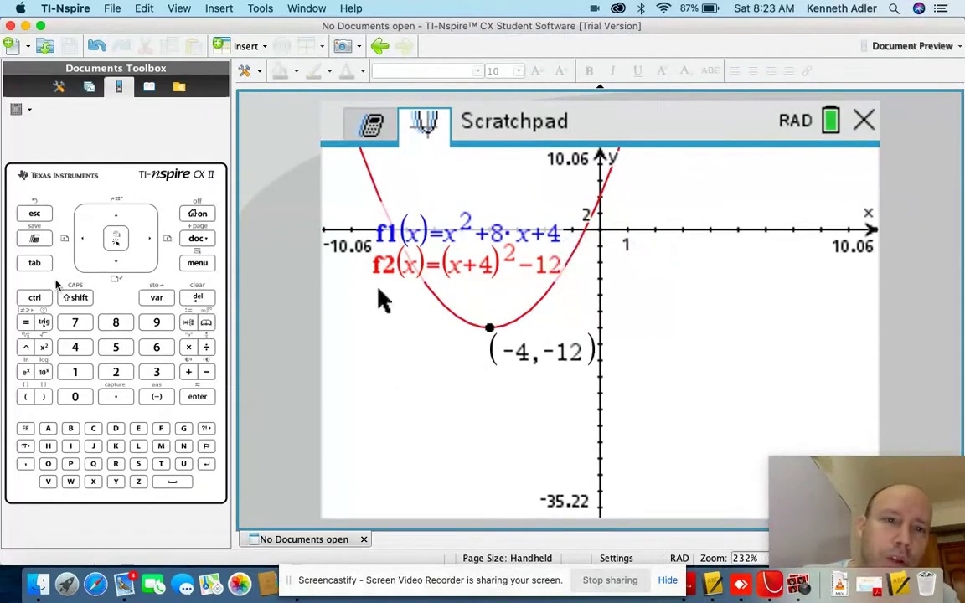
pyautogui.click(34, 262)
# Step: Recall the f1 definition into the entry line and clear its expression
pyautogui.click(198, 265)
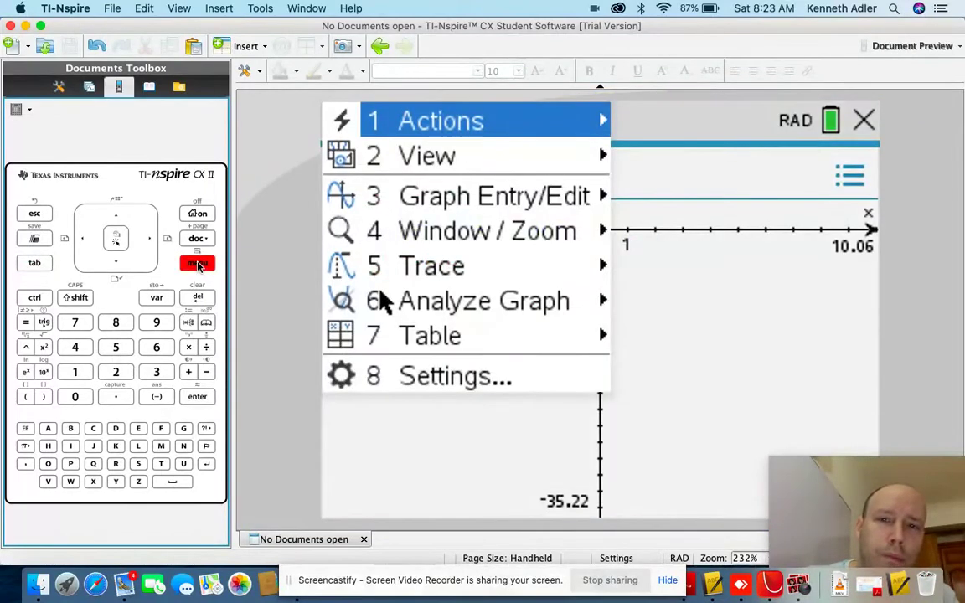
pyautogui.click(35, 264)
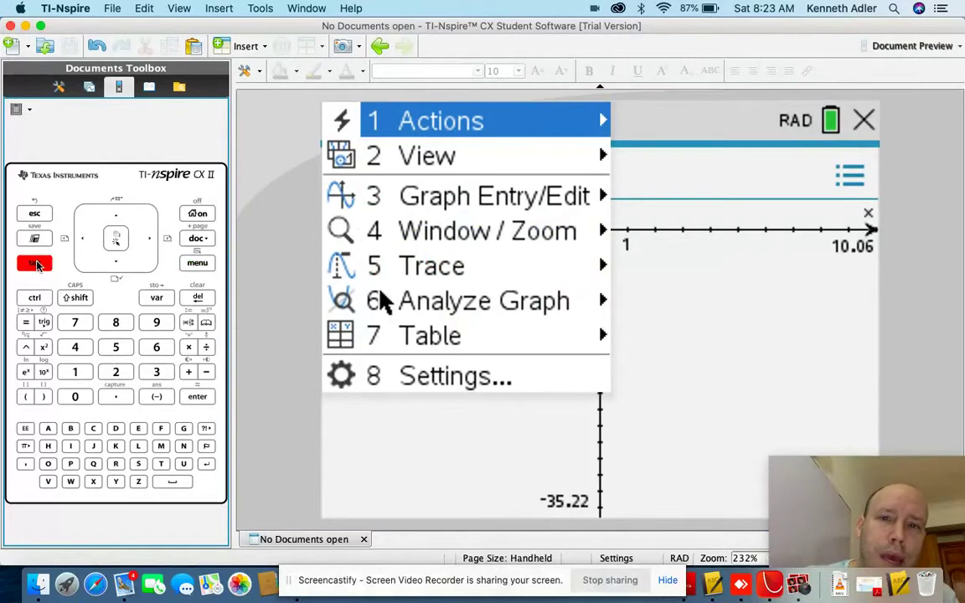
pyautogui.click(32, 215)
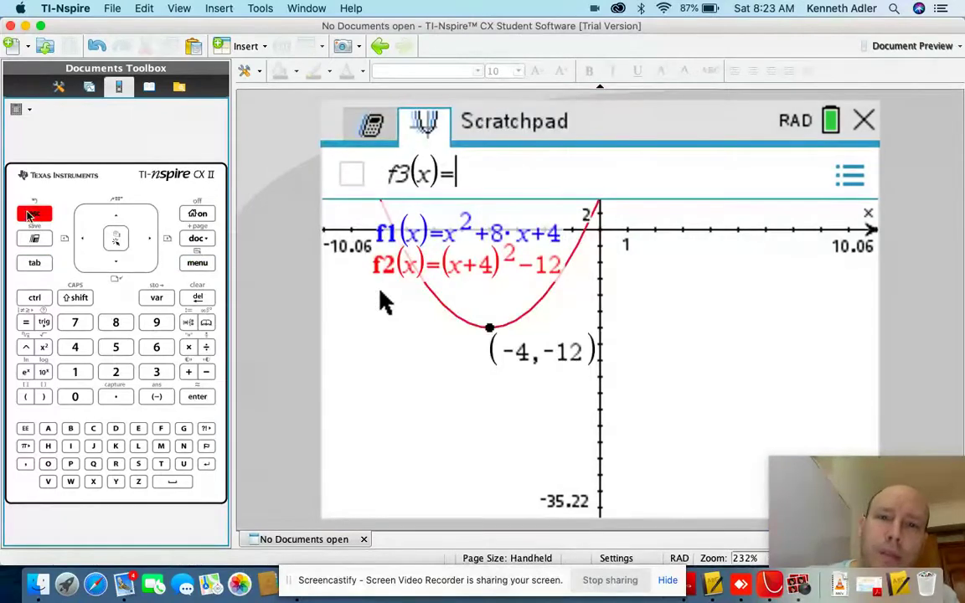
pyautogui.click(35, 264)
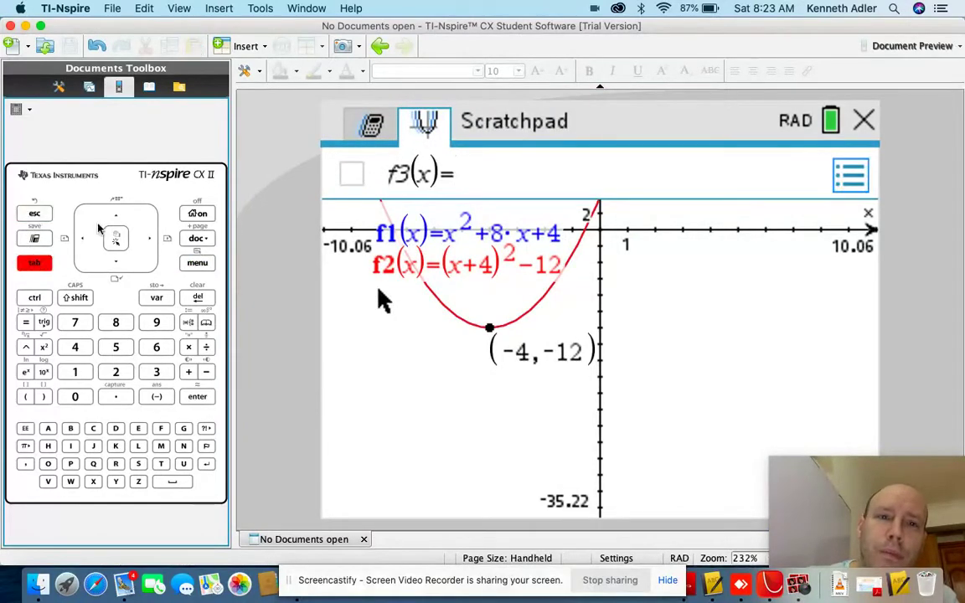
pyautogui.press('Up')
pyautogui.press('ctrl')
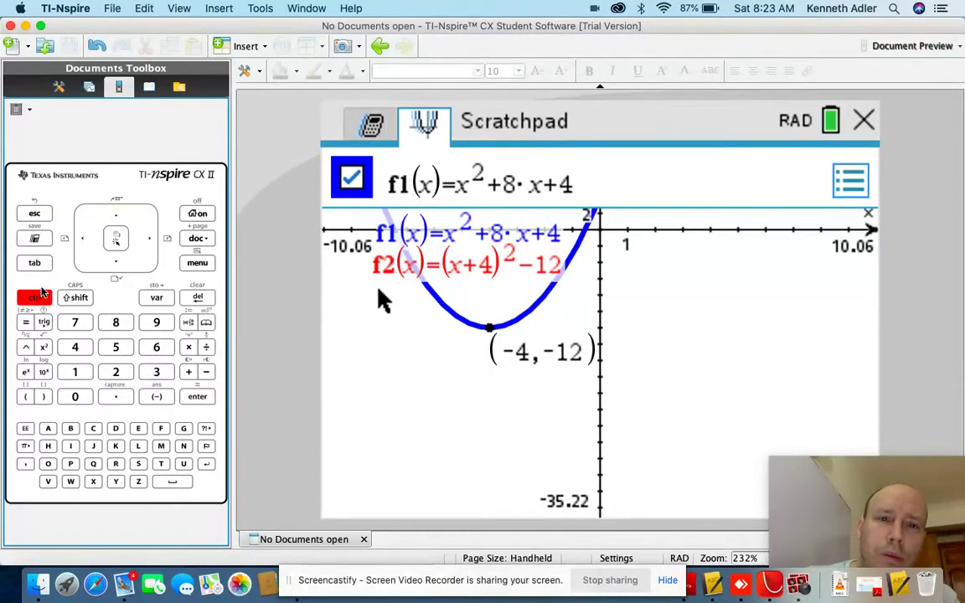
pyautogui.click(202, 299)
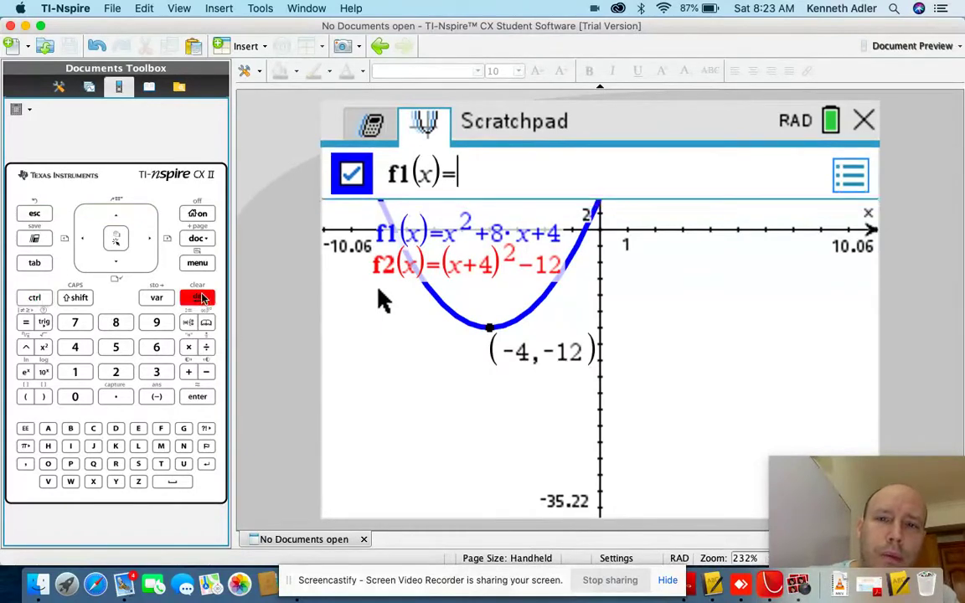
# Step: Step through the function list back to f1 and delete x²+8·x+4
pyautogui.click(199, 396)
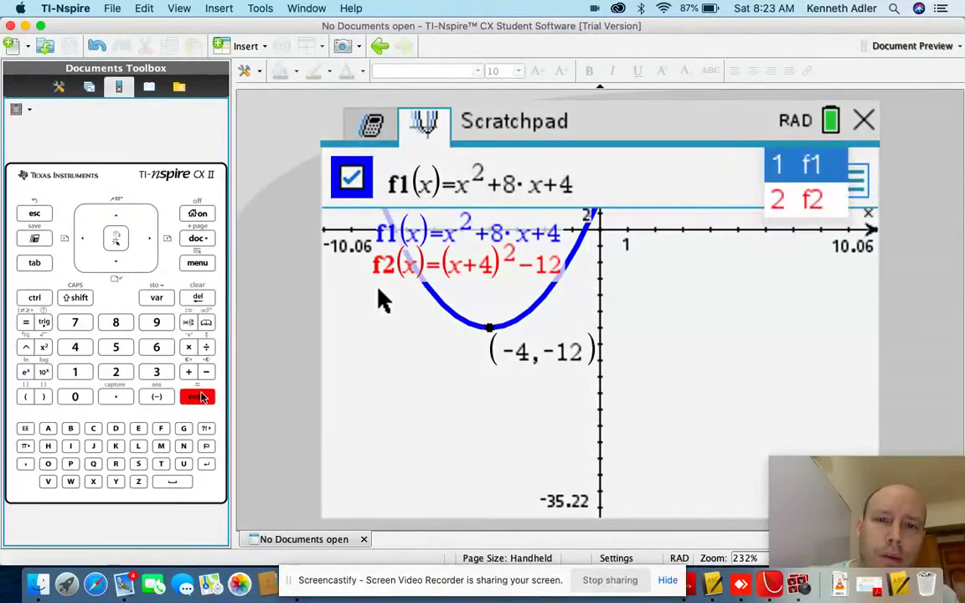
pyautogui.click(102, 241)
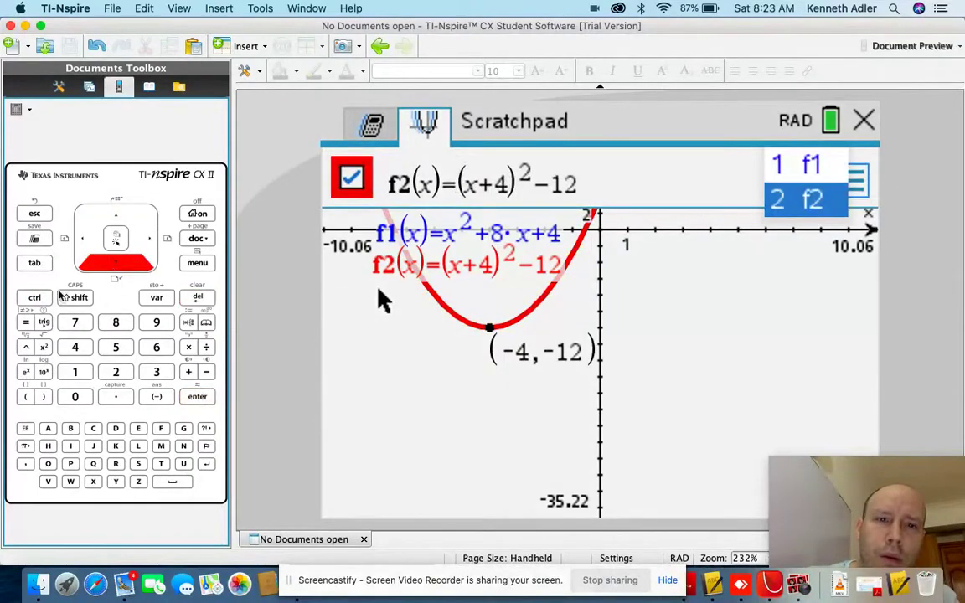
pyautogui.click(35, 299)
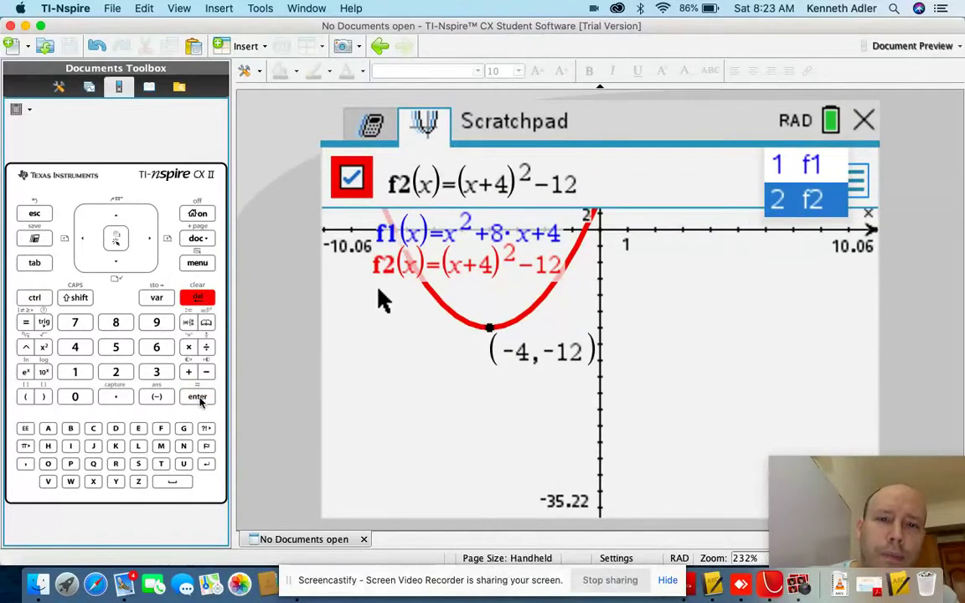
pyautogui.click(199, 398)
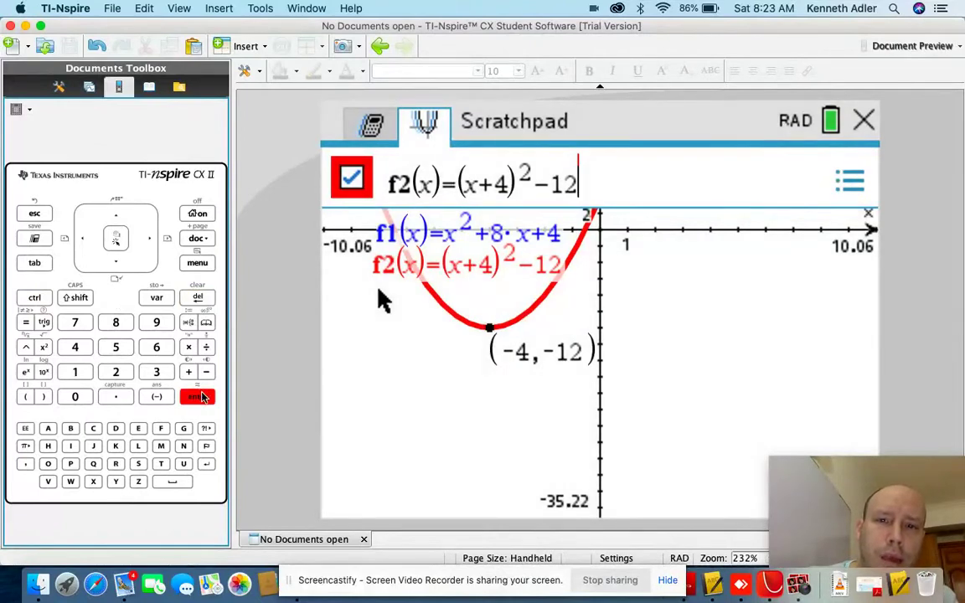
pyautogui.click(201, 397)
pyautogui.click(119, 216)
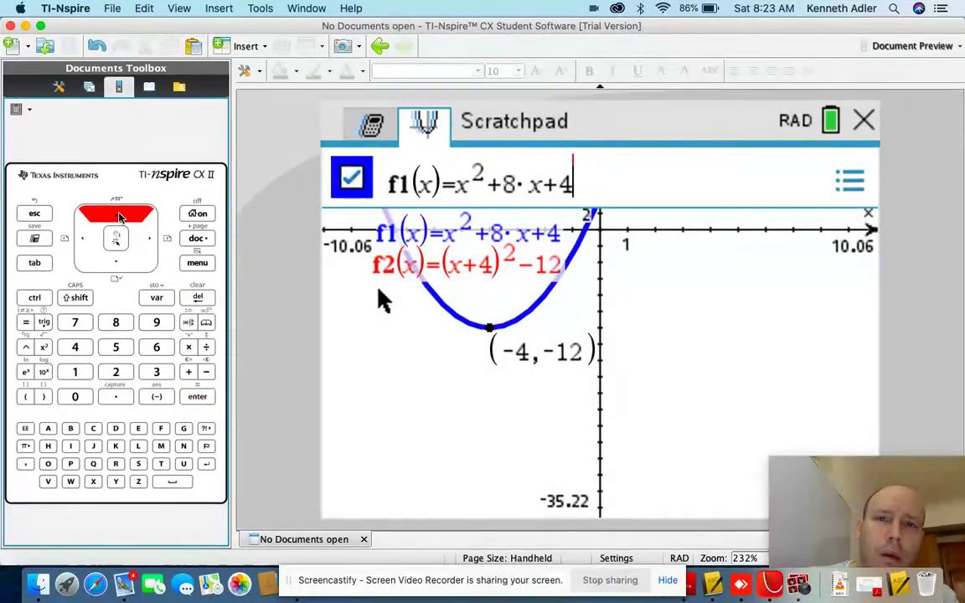
pyautogui.click(199, 300)
pyautogui.click(200, 300)
pyautogui.click(199, 300)
pyautogui.click(200, 300)
pyautogui.click(200, 300)
pyautogui.click(199, 300)
pyautogui.click(200, 301)
pyautogui.click(200, 301)
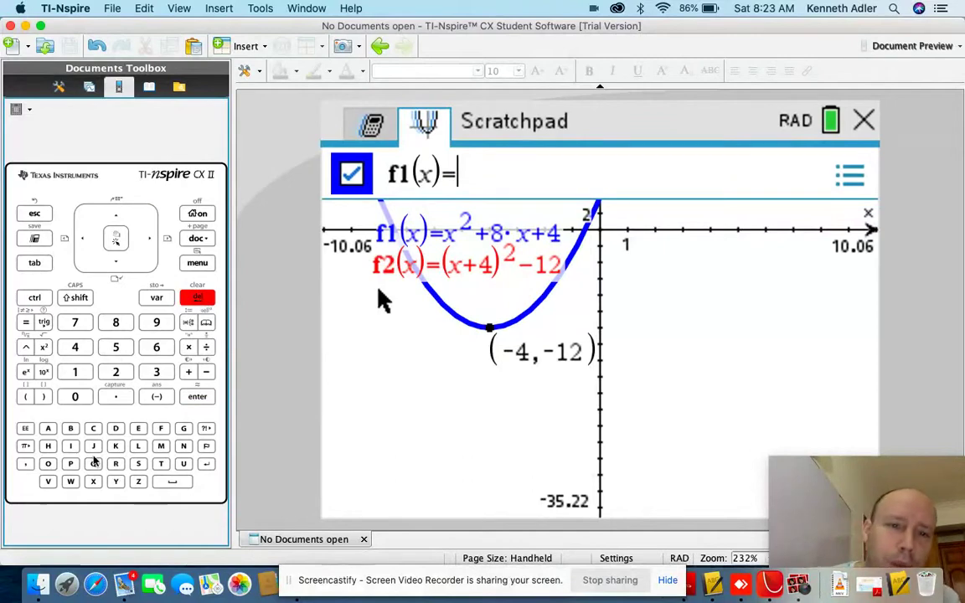
# Step: Enter x²−6x+8 as the new f1 and graph it
pyautogui.click(93, 482)
pyautogui.click(44, 349)
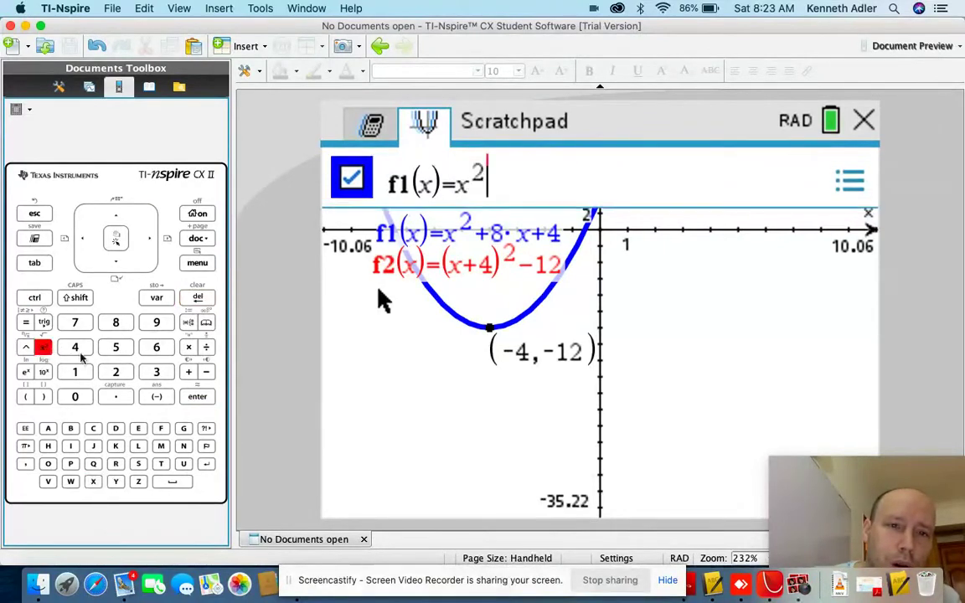
pyautogui.click(206, 372)
pyautogui.click(155, 349)
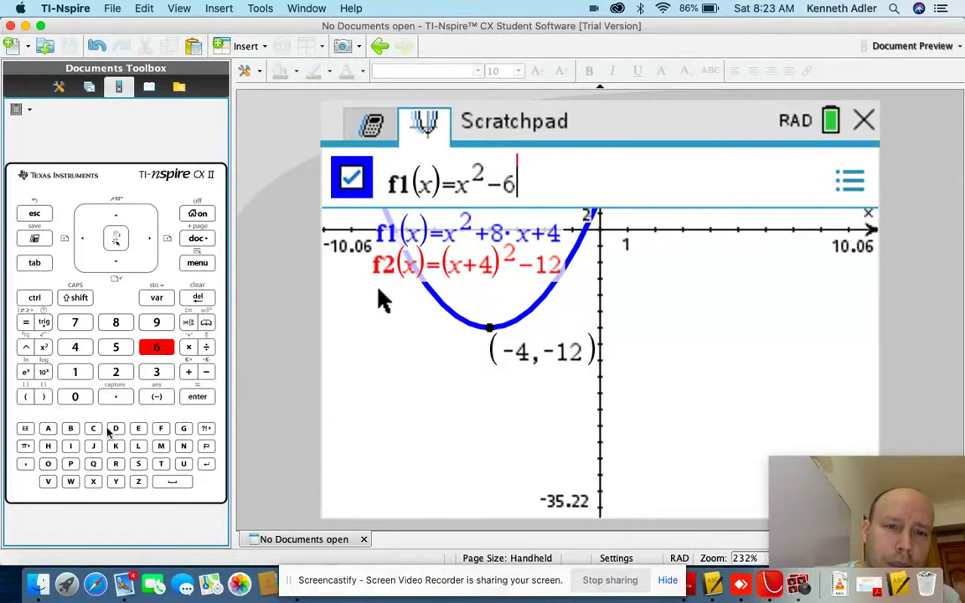
pyautogui.click(93, 482)
pyautogui.click(189, 373)
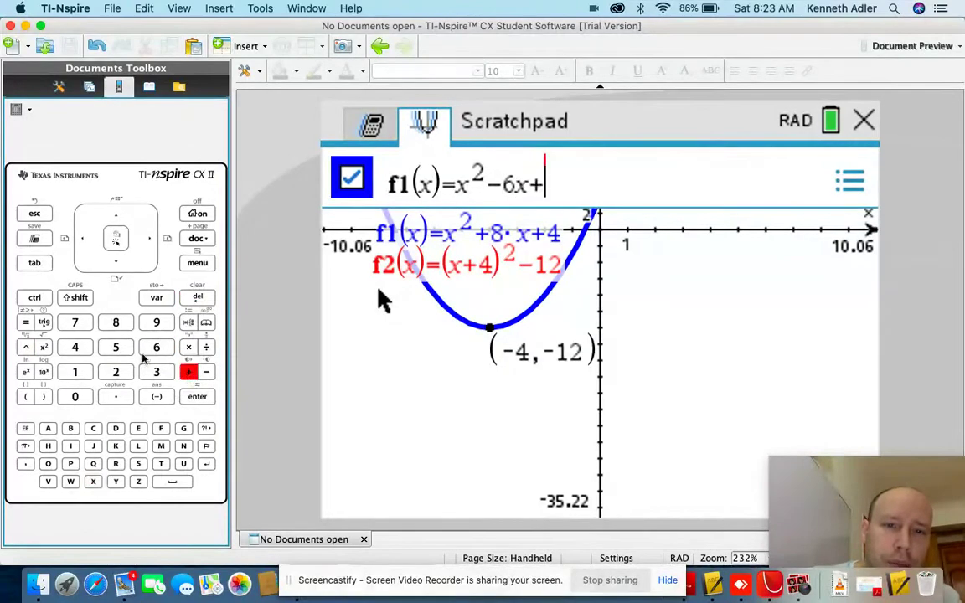
pyautogui.click(116, 325)
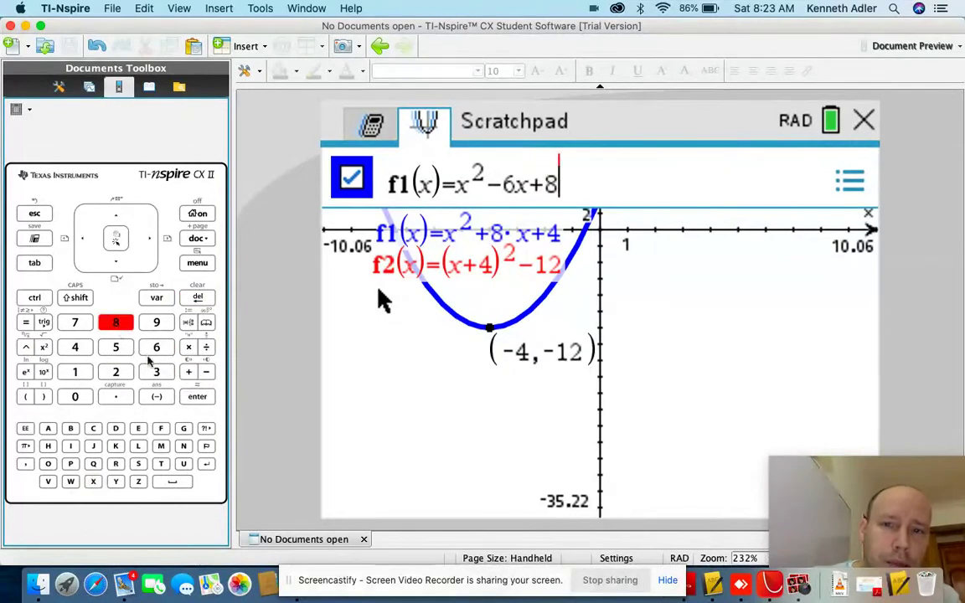
pyautogui.click(199, 398)
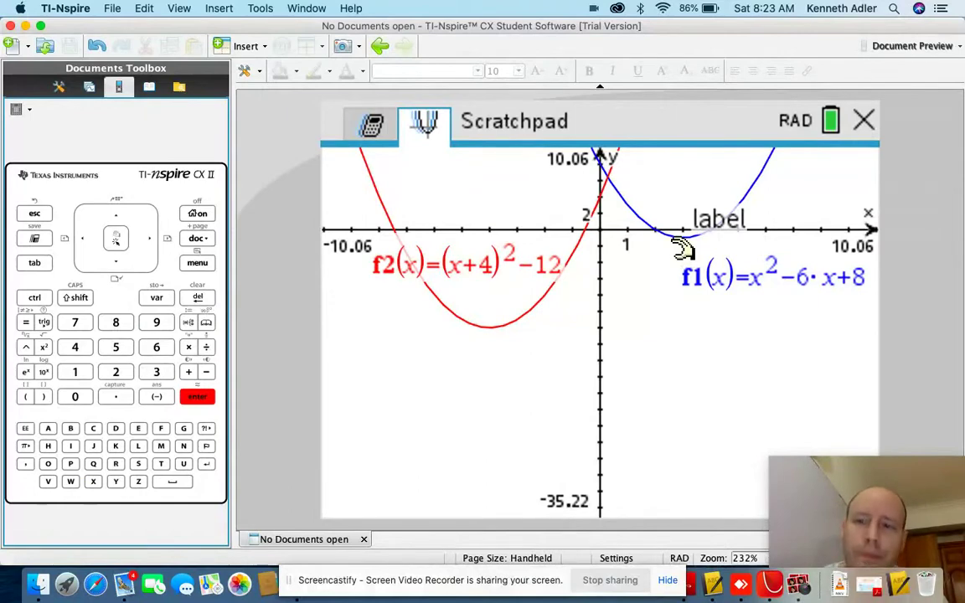
pyautogui.click(200, 266)
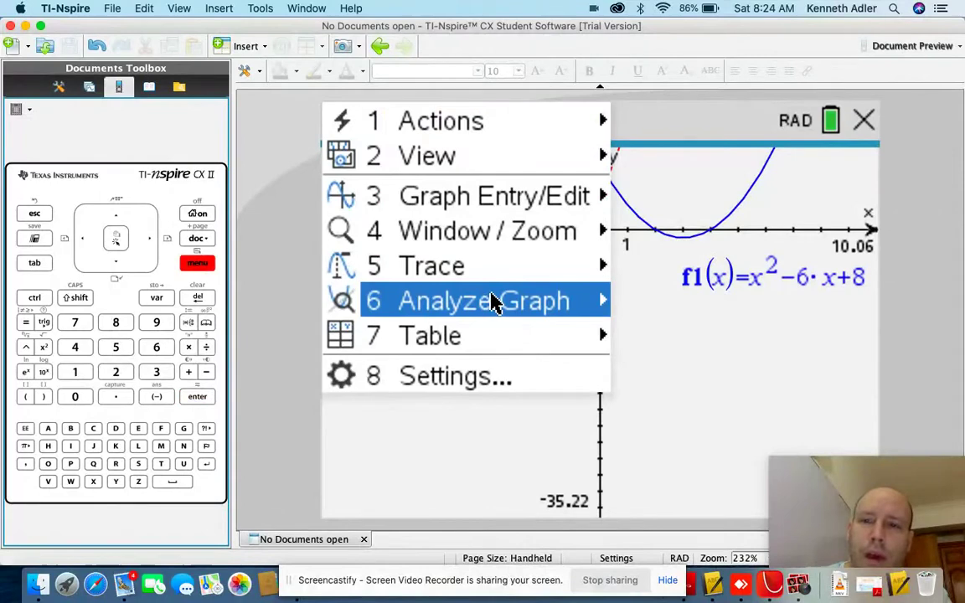
# Step: Mark f1's minimum at (3, -1), then leave the graph for the home screen
pyautogui.moveTo(494, 302)
pyautogui.click(683, 290)
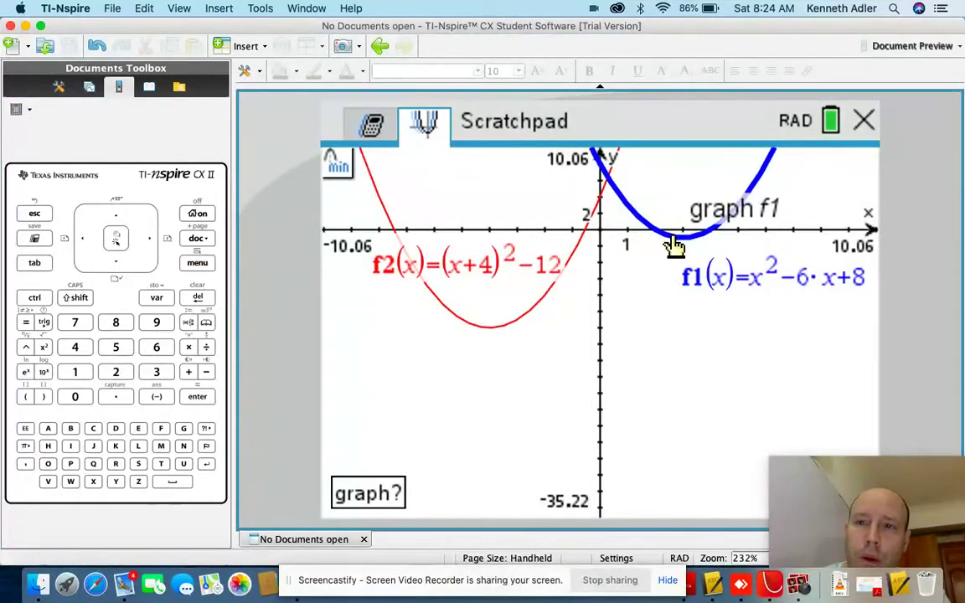
pyautogui.click(670, 241)
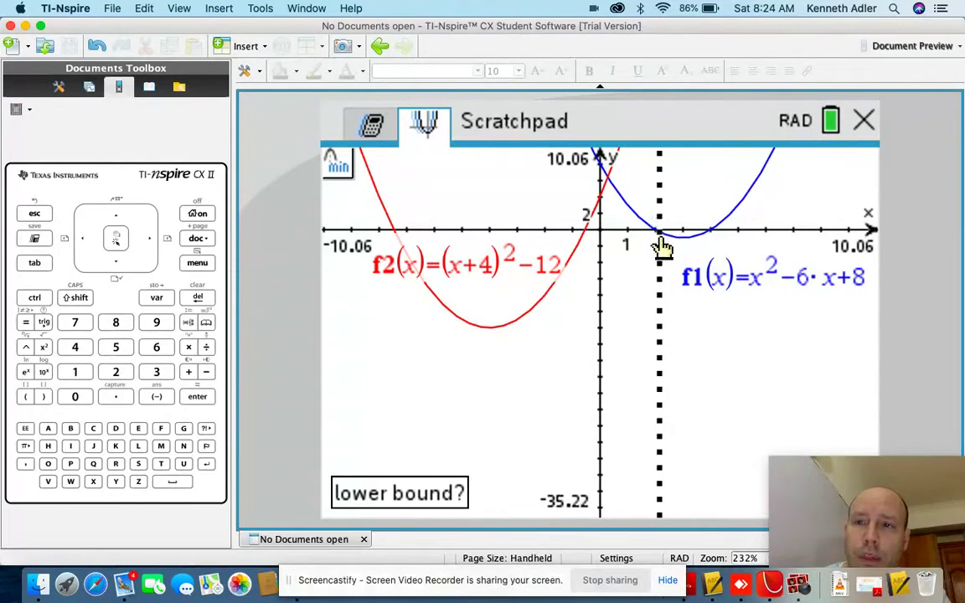
pyautogui.click(660, 244)
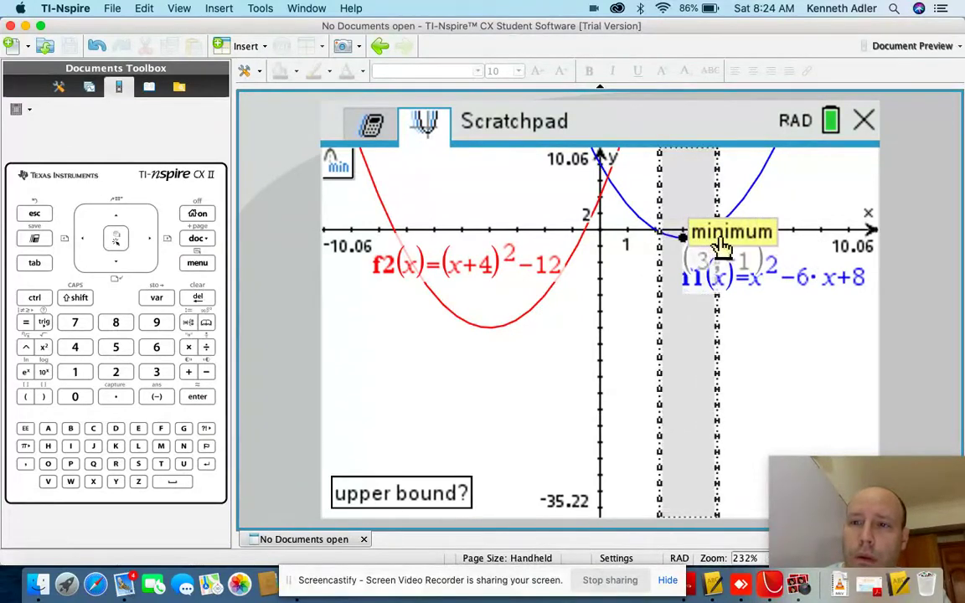
pyautogui.click(688, 252)
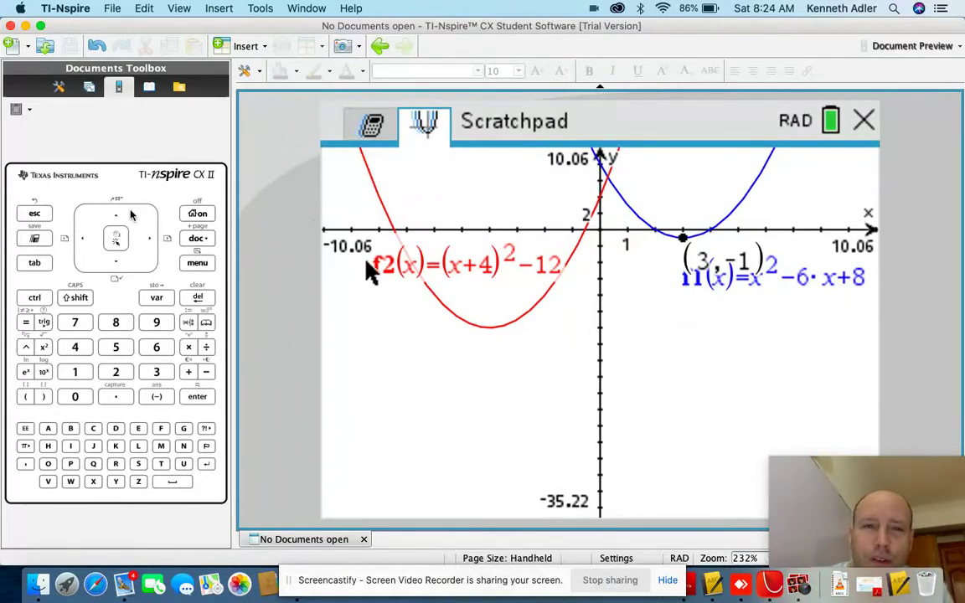
pyautogui.click(34, 265)
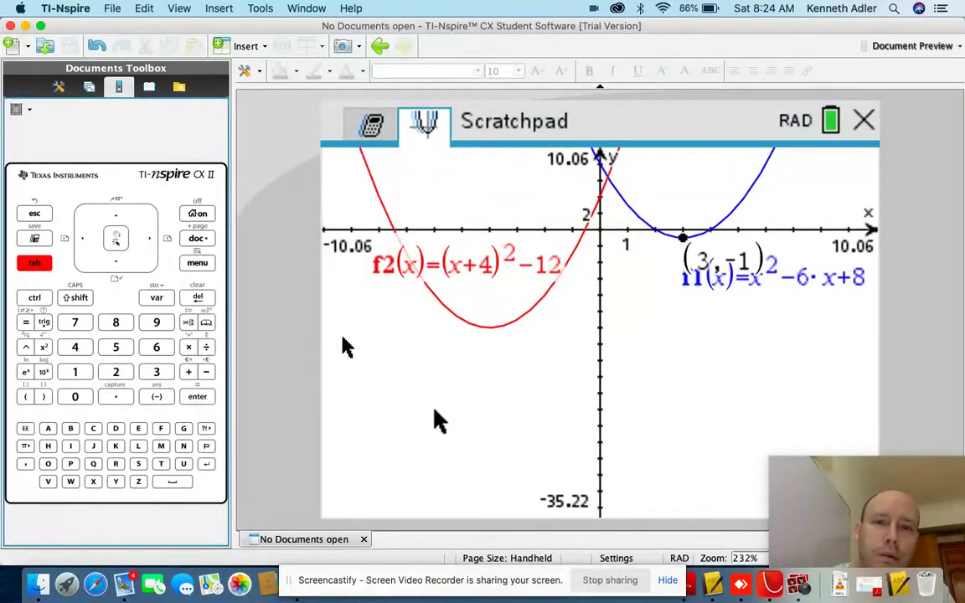
pyautogui.click(34, 216)
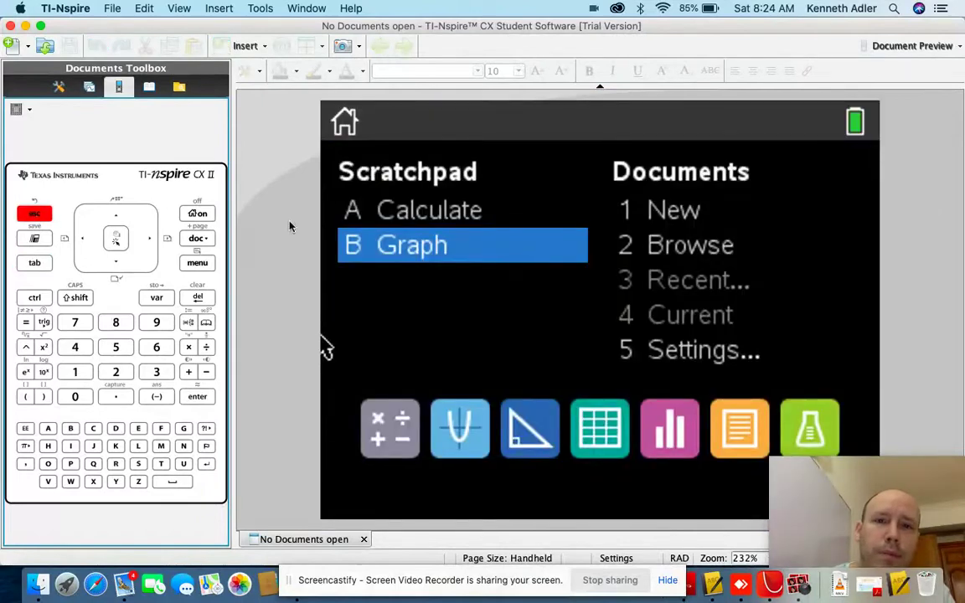
# Step: Reopen the Scratchpad graph and recall f2(x)=(x+4)²−12 into the entry line
pyautogui.click(400, 249)
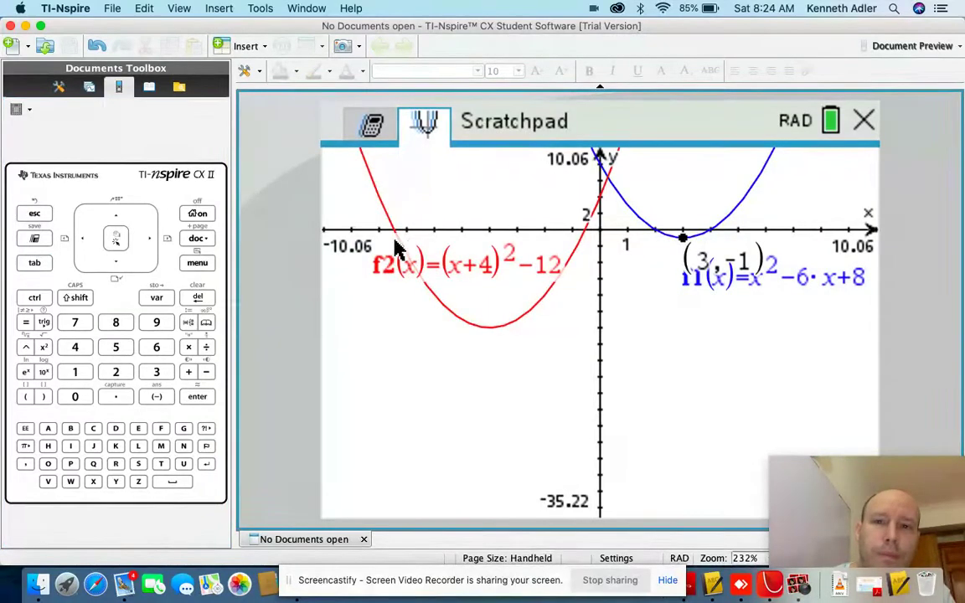
pyautogui.click(37, 263)
pyautogui.click(38, 264)
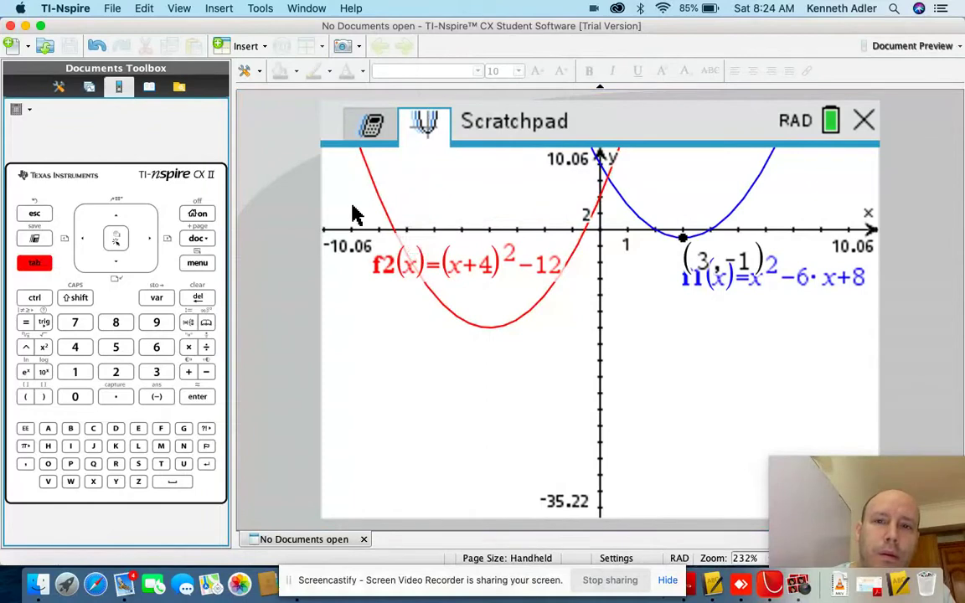
pyautogui.click(378, 203)
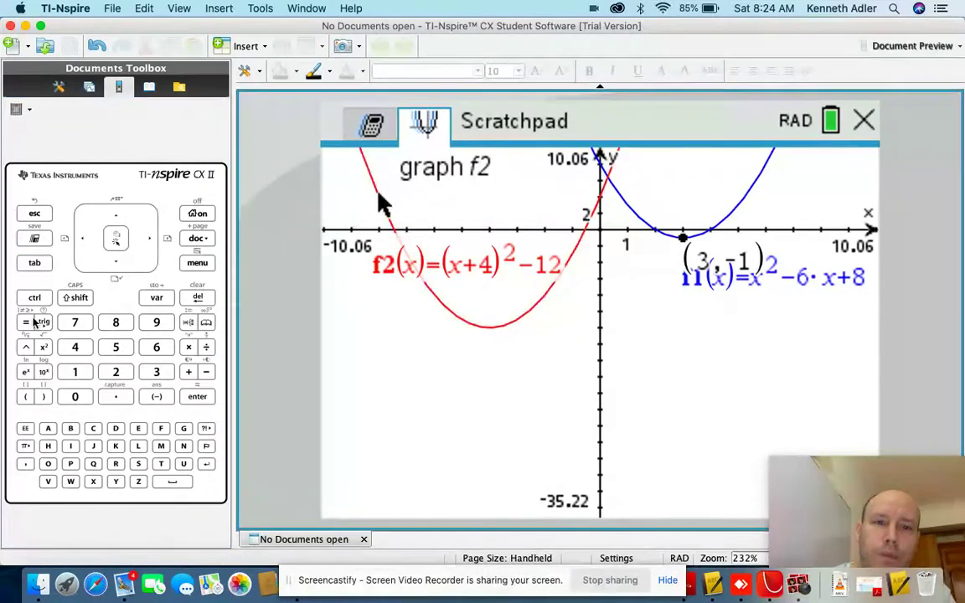
pyautogui.click(35, 264)
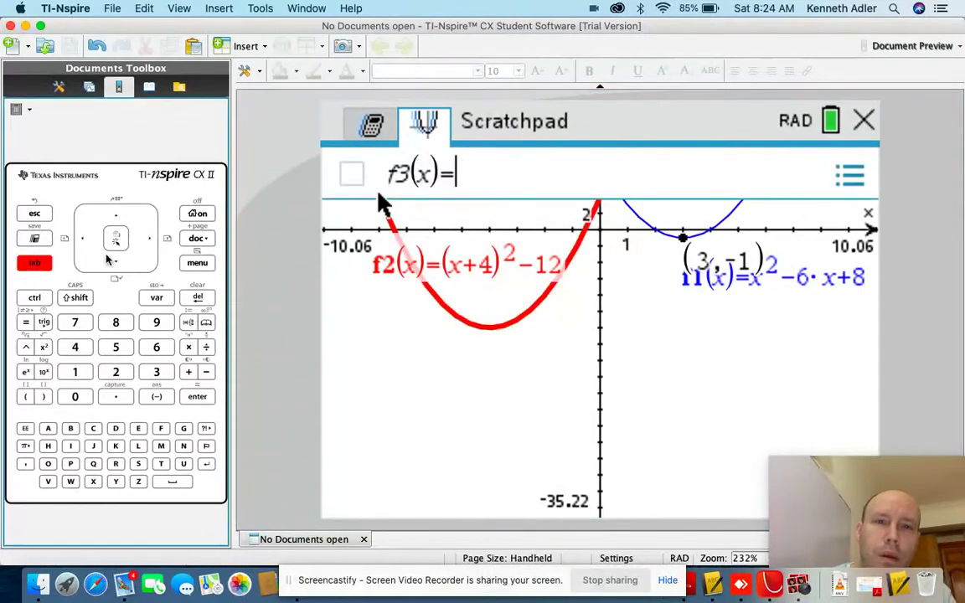
pyautogui.click(117, 215)
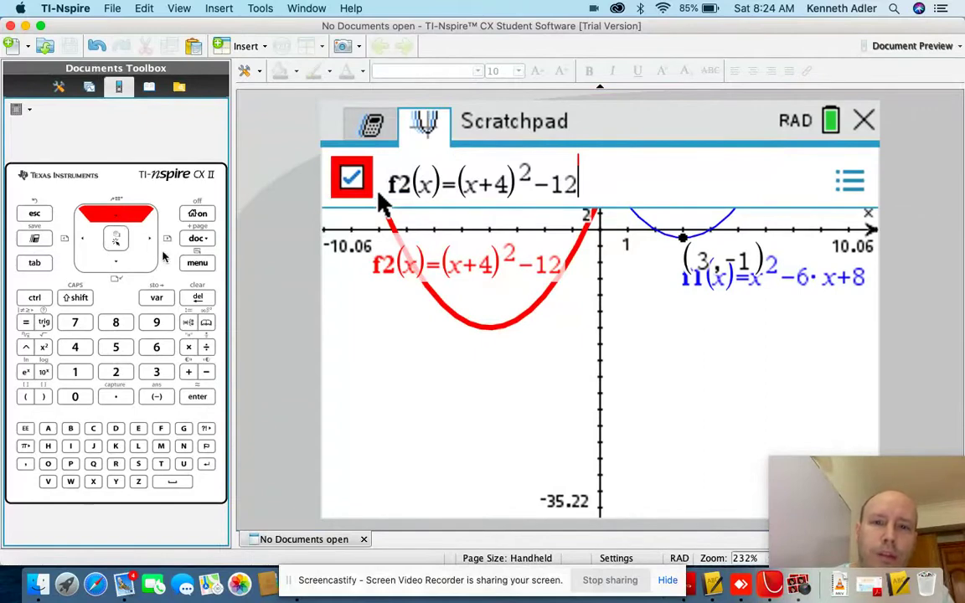
# Step: Rewrite f2 as (x−3)²−1 on the keypad and regraph it
pyautogui.click(503, 185)
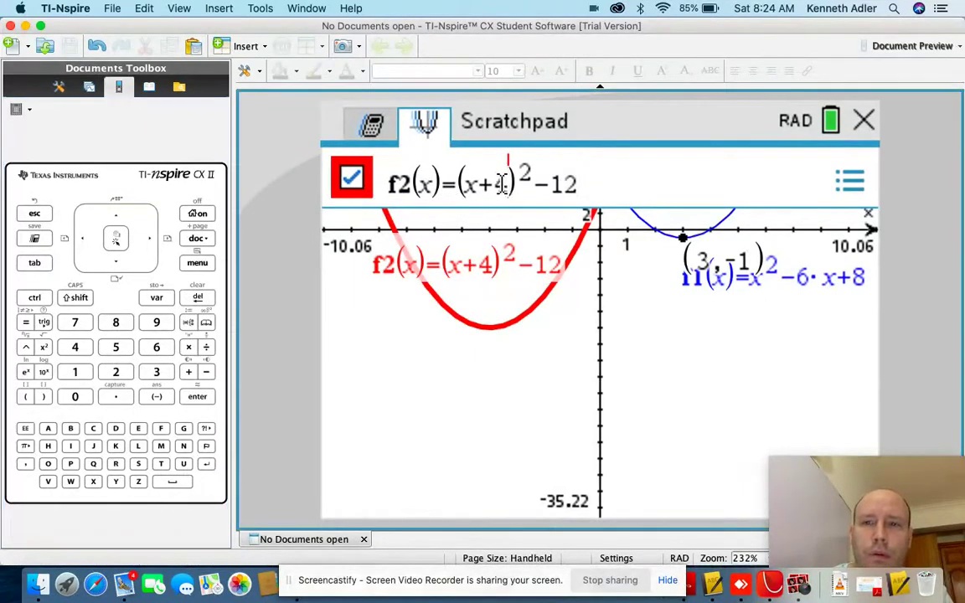
pyautogui.click(197, 297)
pyautogui.click(197, 298)
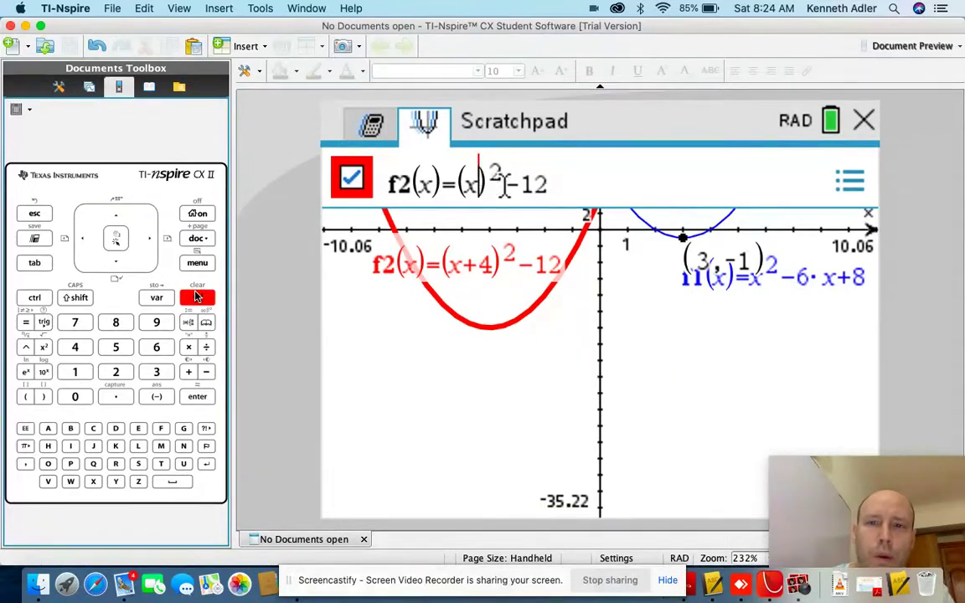
pyautogui.click(207, 372)
pyautogui.click(150, 373)
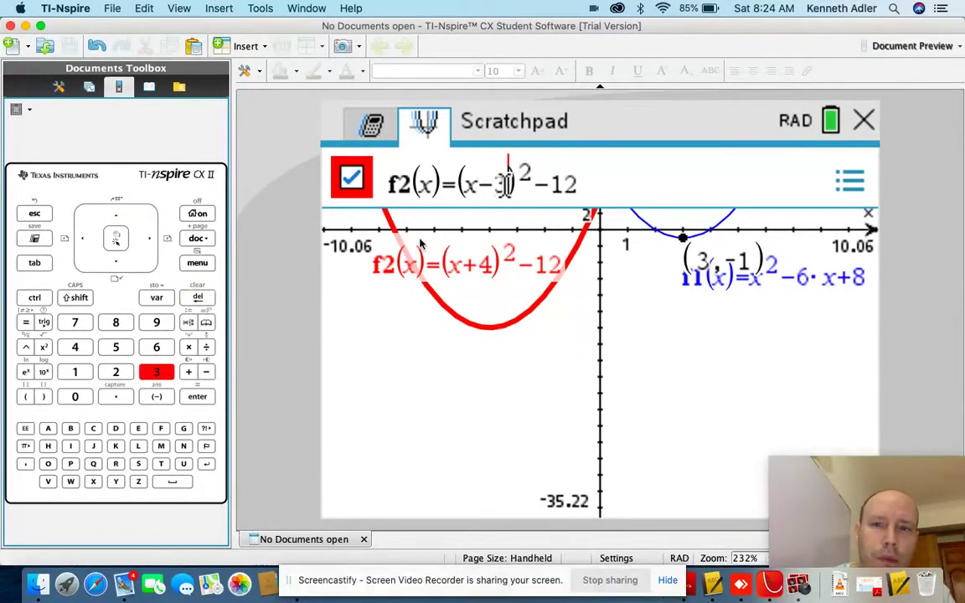
pyautogui.click(583, 186)
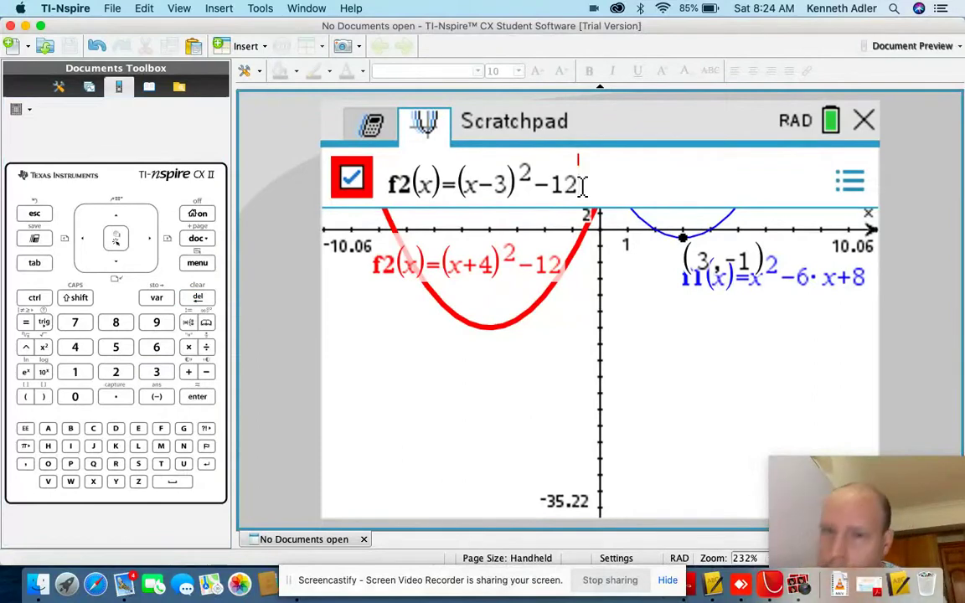
pyautogui.click(556, 190)
pyautogui.click(577, 184)
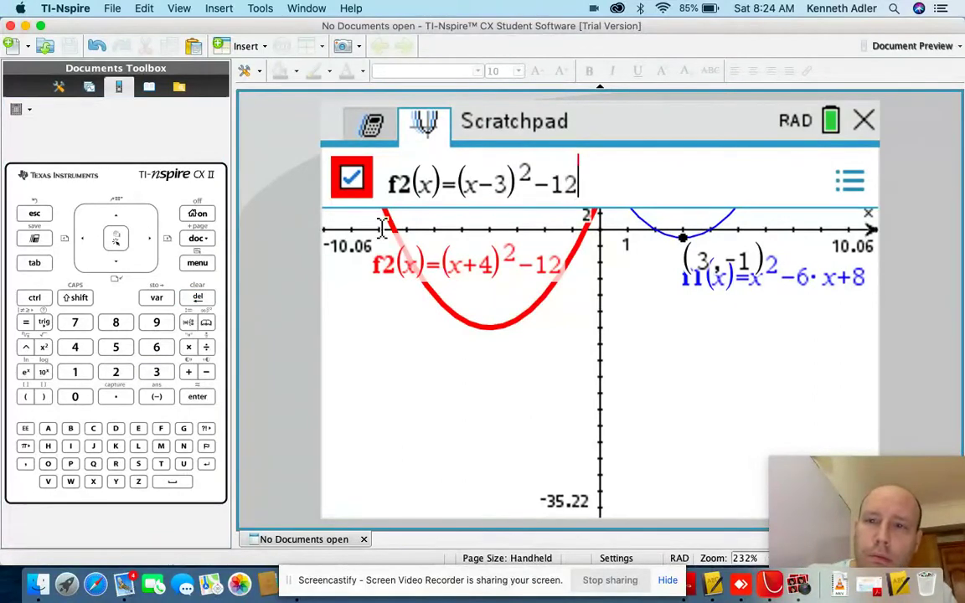
pyautogui.click(197, 298)
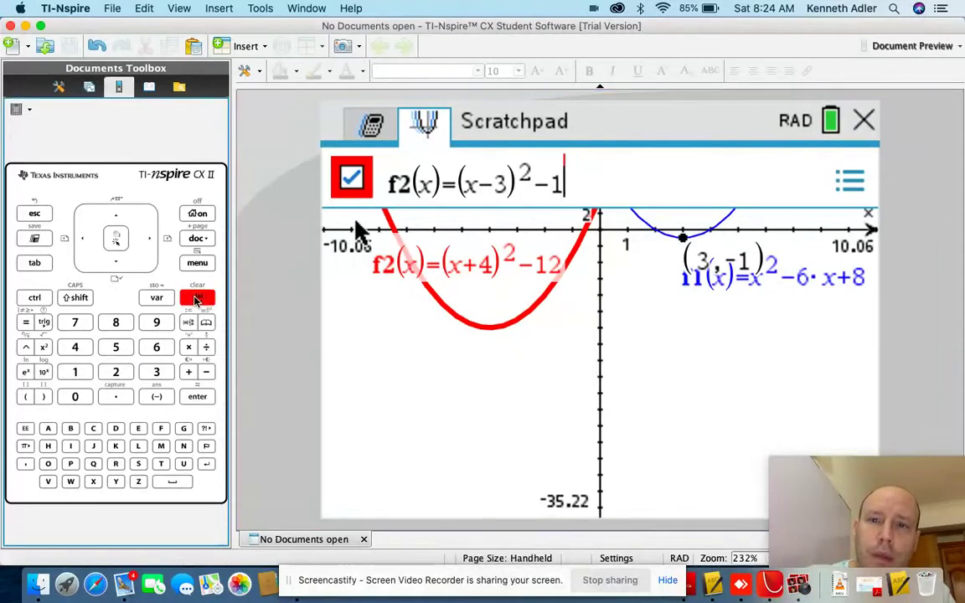
pyautogui.click(197, 397)
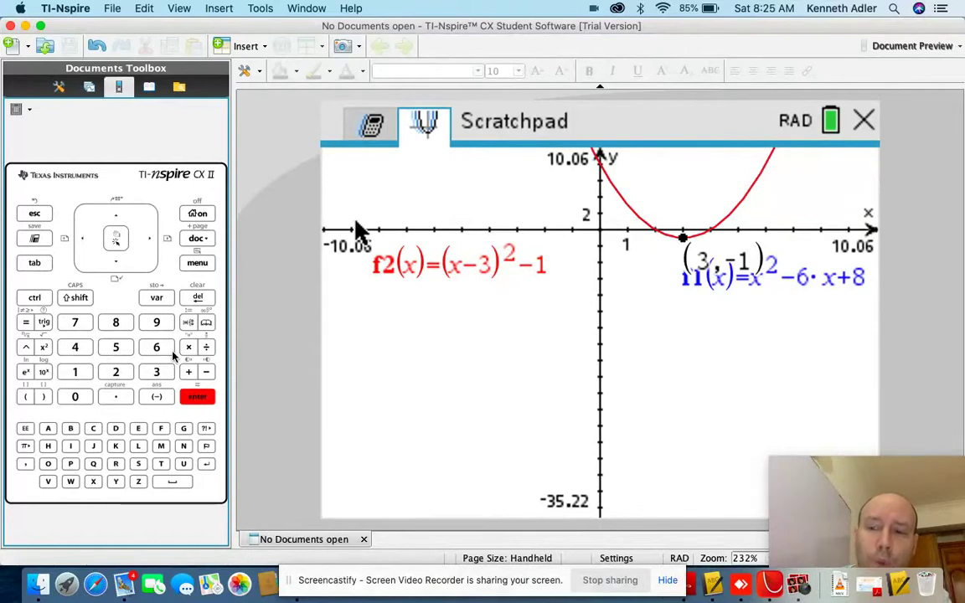
# Step: Recall f1's definition into the entry line and clear it
pyautogui.click(36, 263)
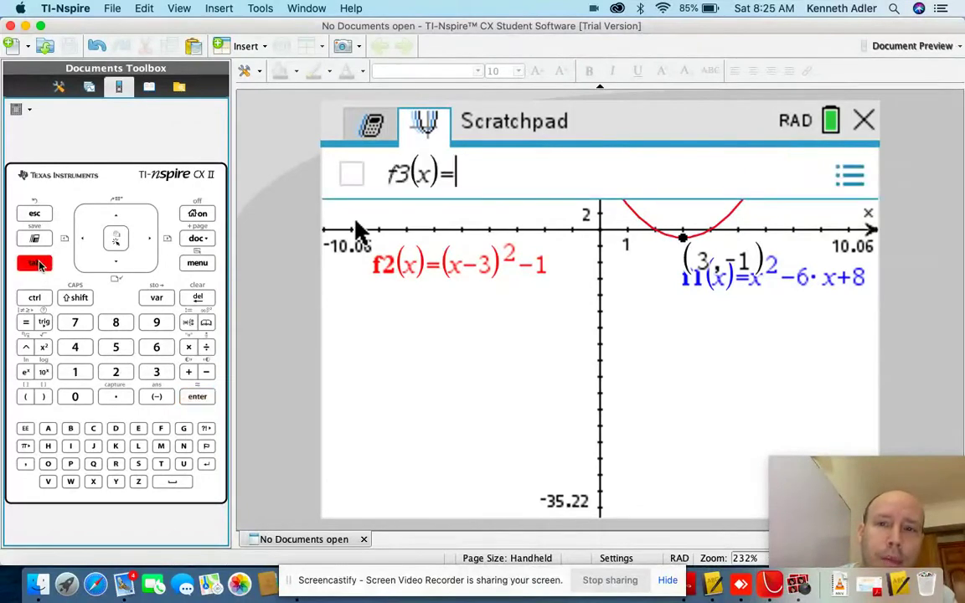
pyautogui.click(115, 216)
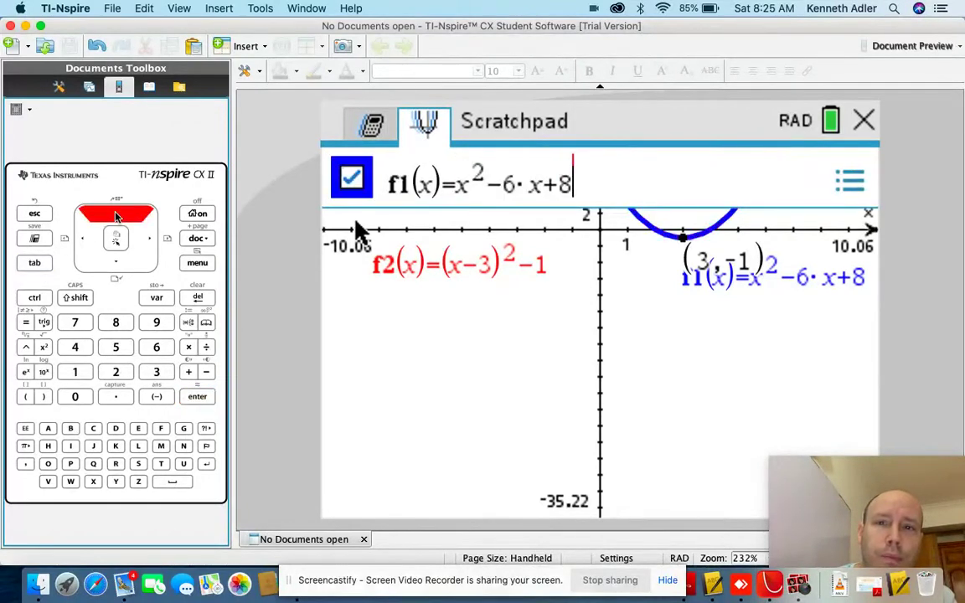
pyautogui.click(35, 263)
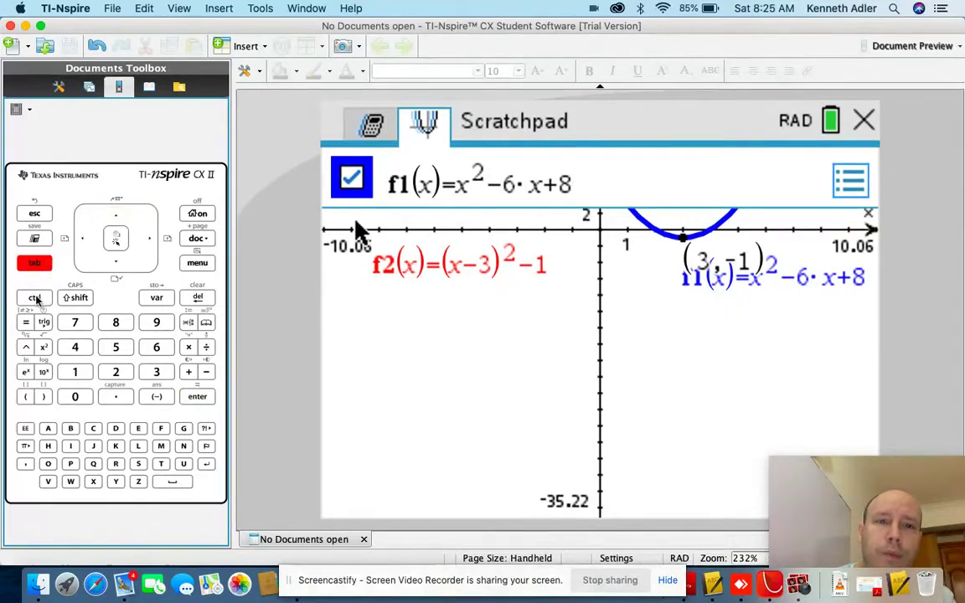
pyautogui.click(197, 298)
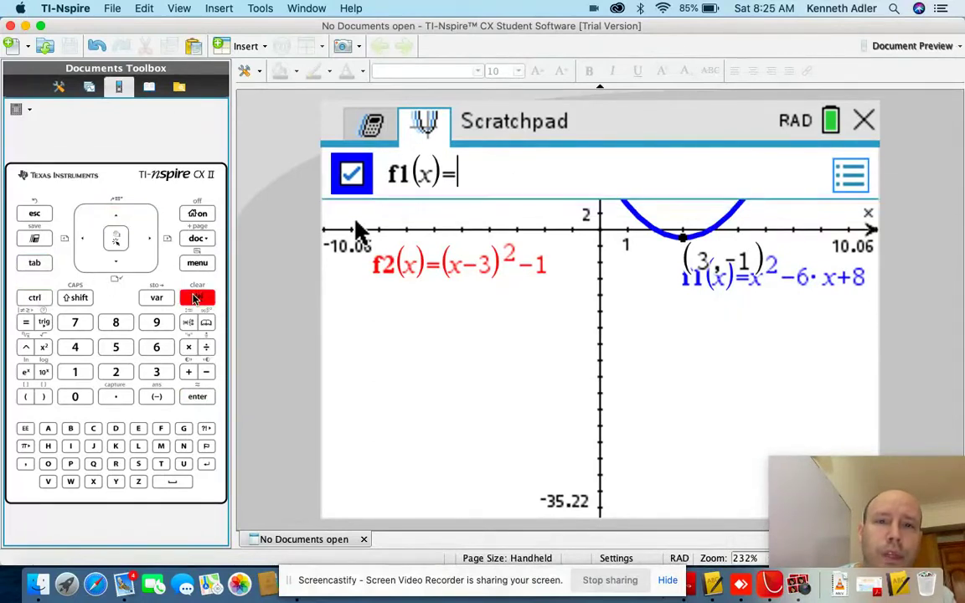
pyautogui.click(197, 397)
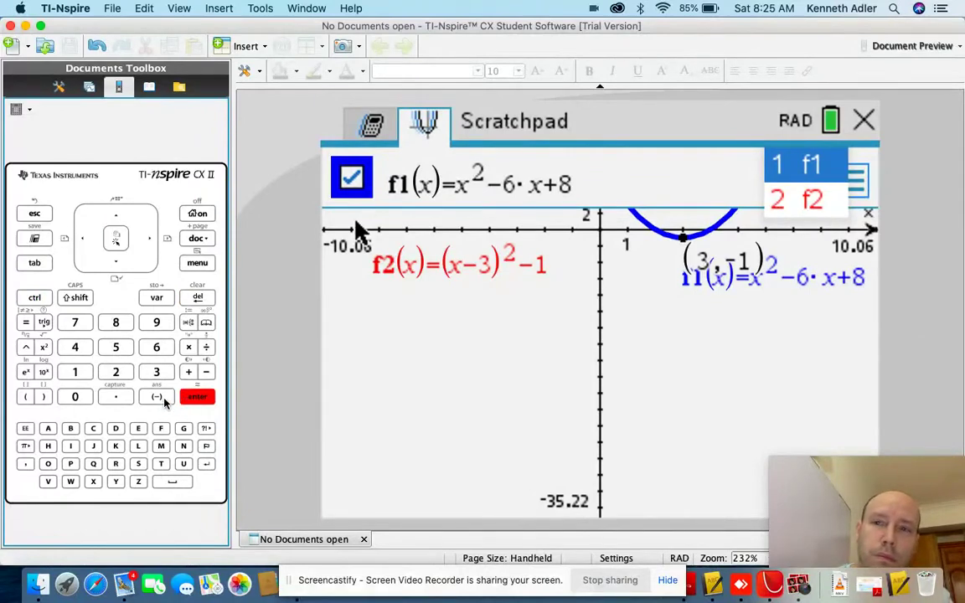
# Step: Erase f1's remaining expression to delete f1 and its blue graph
pyautogui.click(34, 299)
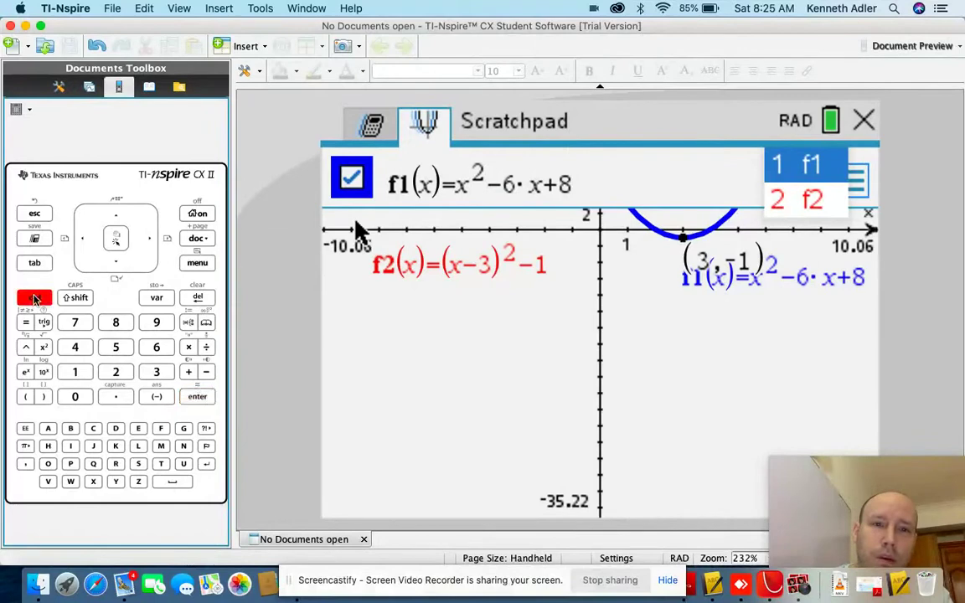
pyautogui.click(197, 297)
pyautogui.click(193, 389)
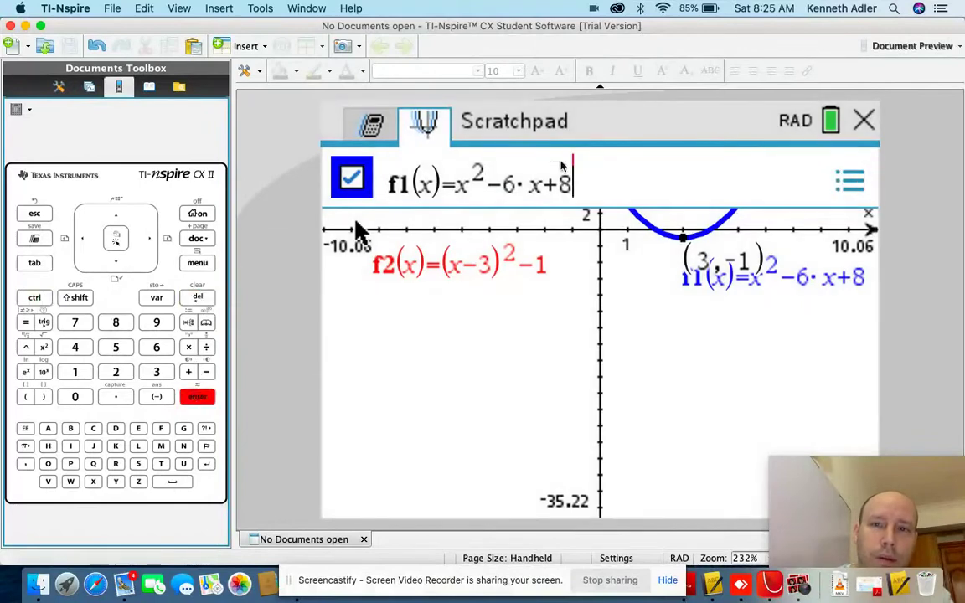
pyautogui.moveTo(558, 185); pyautogui.dragTo(453, 194)
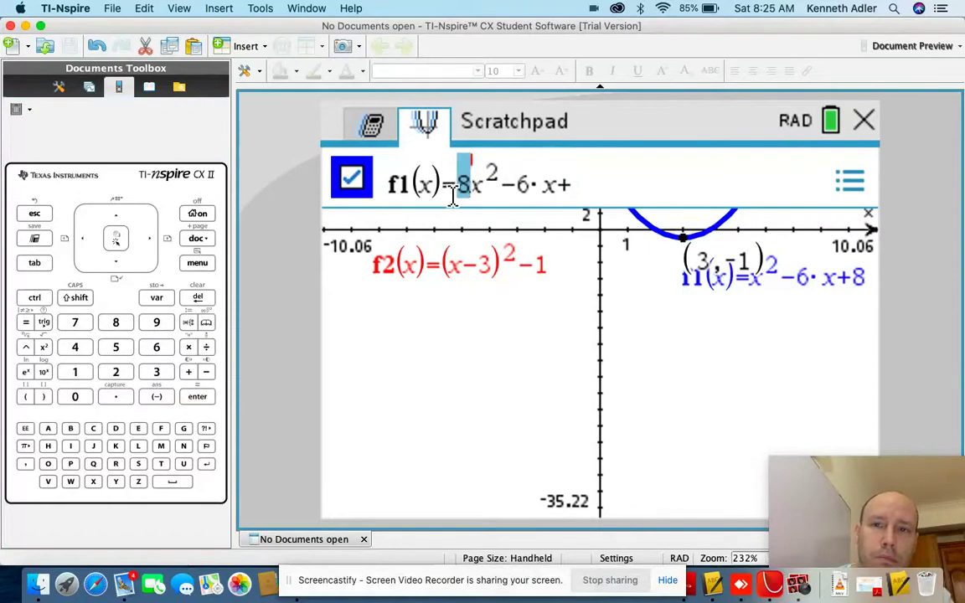
pyautogui.click(572, 184)
pyautogui.click(202, 302)
pyautogui.click(202, 302)
pyautogui.click(202, 302)
pyautogui.click(202, 301)
pyautogui.click(202, 302)
pyautogui.click(202, 302)
pyautogui.click(202, 301)
pyautogui.click(202, 301)
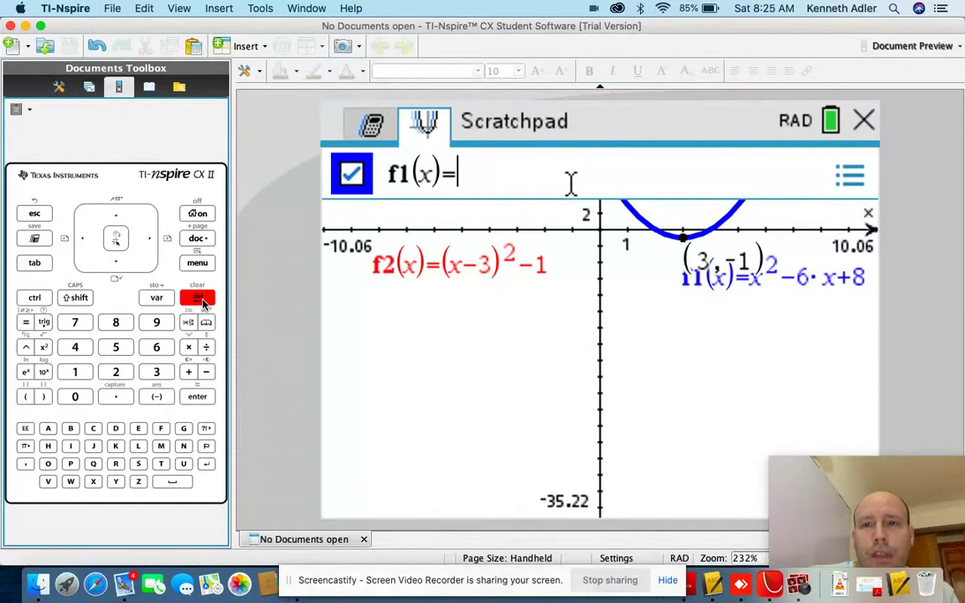
pyautogui.click(191, 397)
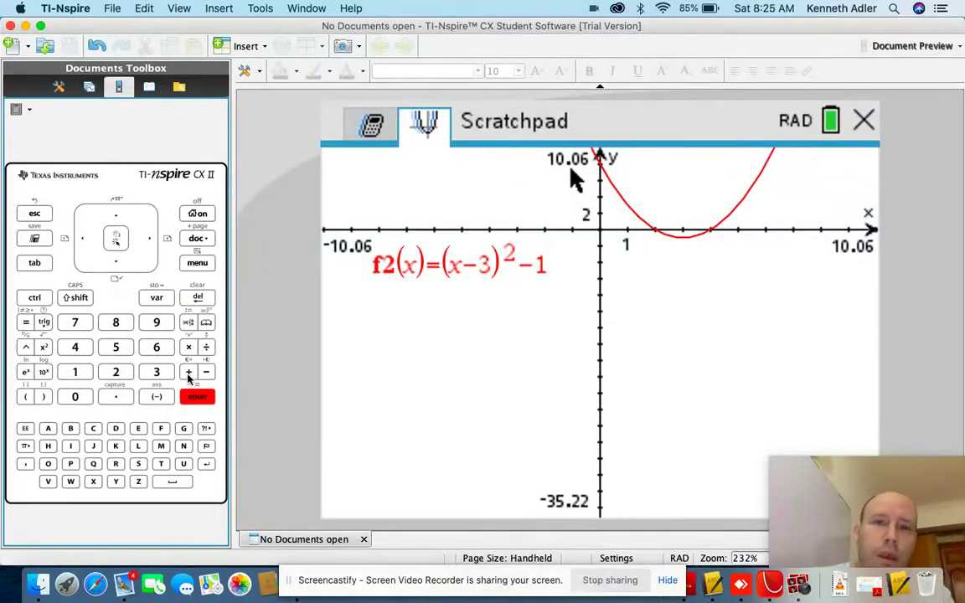
# Step: Recall f2 and clear its expression to remove the red parabola
pyautogui.click(34, 265)
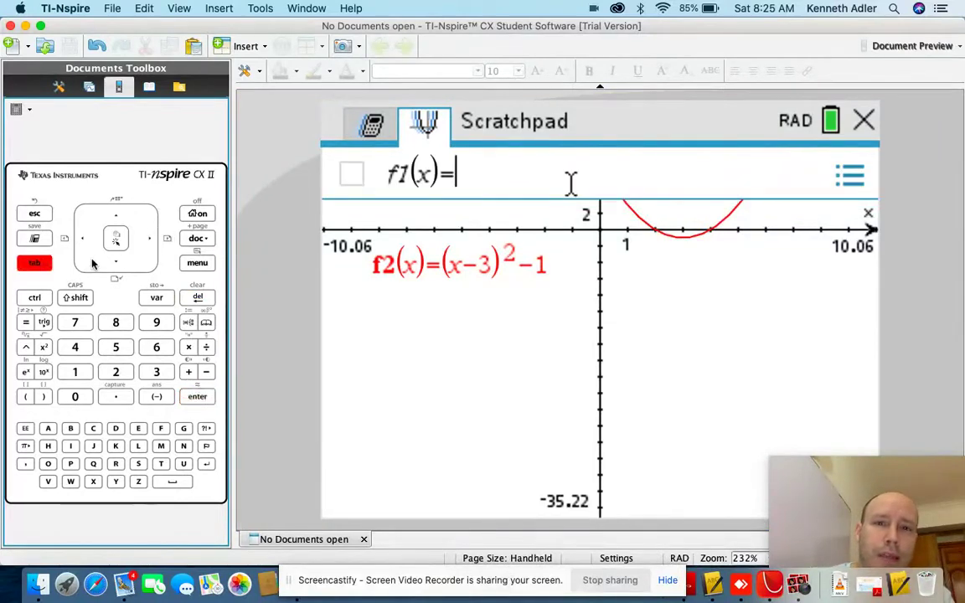
pyautogui.click(117, 267)
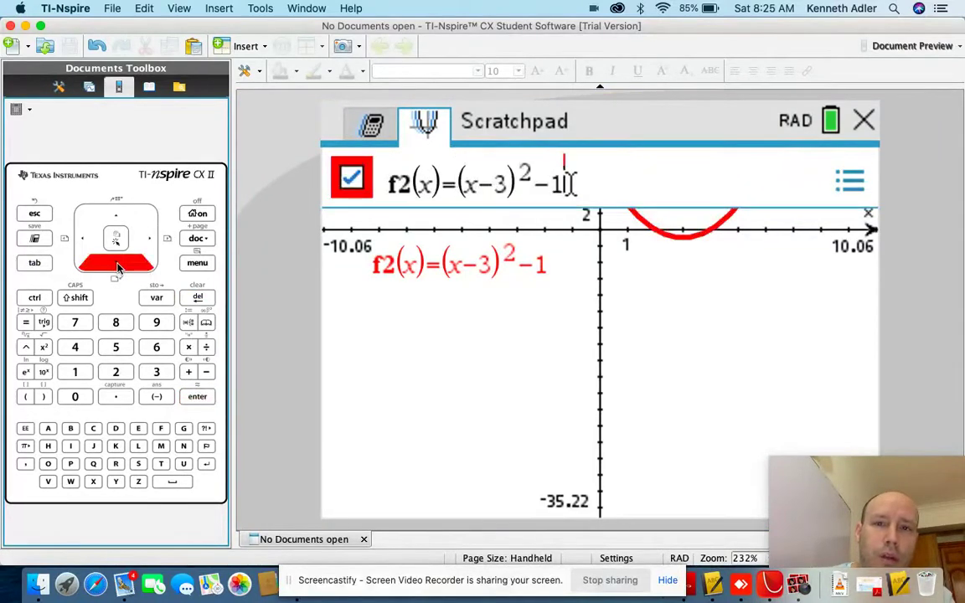
pyautogui.click(32, 302)
pyautogui.click(198, 298)
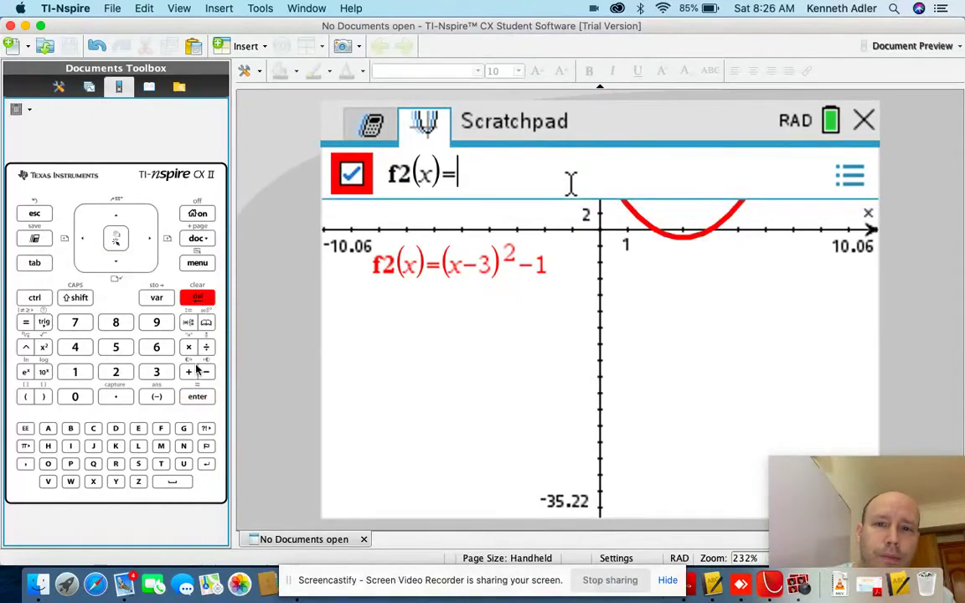
pyautogui.click(195, 398)
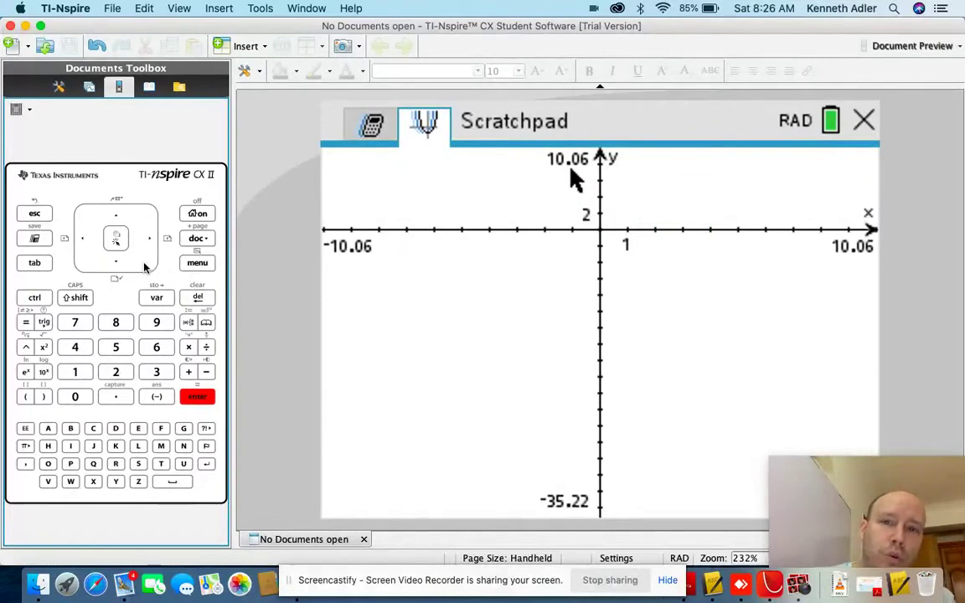
# Step: Start a new f1 entry with the term 2·x²
pyautogui.click(35, 264)
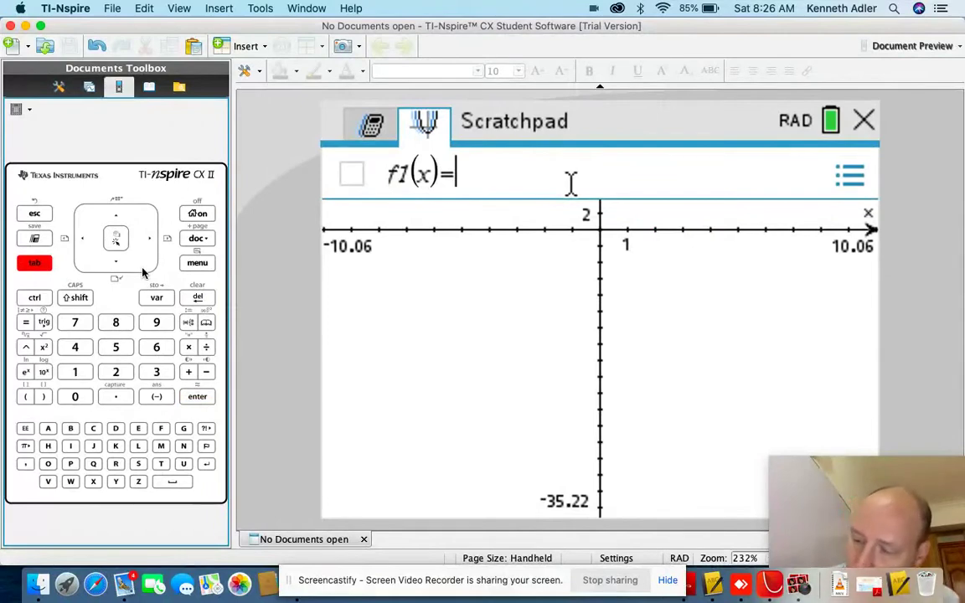
pyautogui.click(116, 374)
pyautogui.click(189, 348)
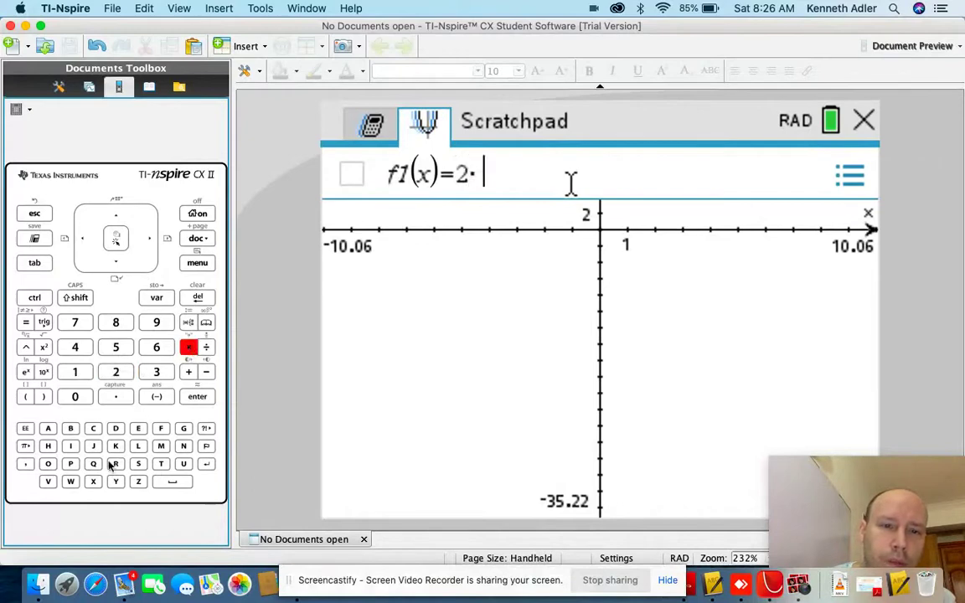
pyautogui.click(93, 482)
pyautogui.click(44, 347)
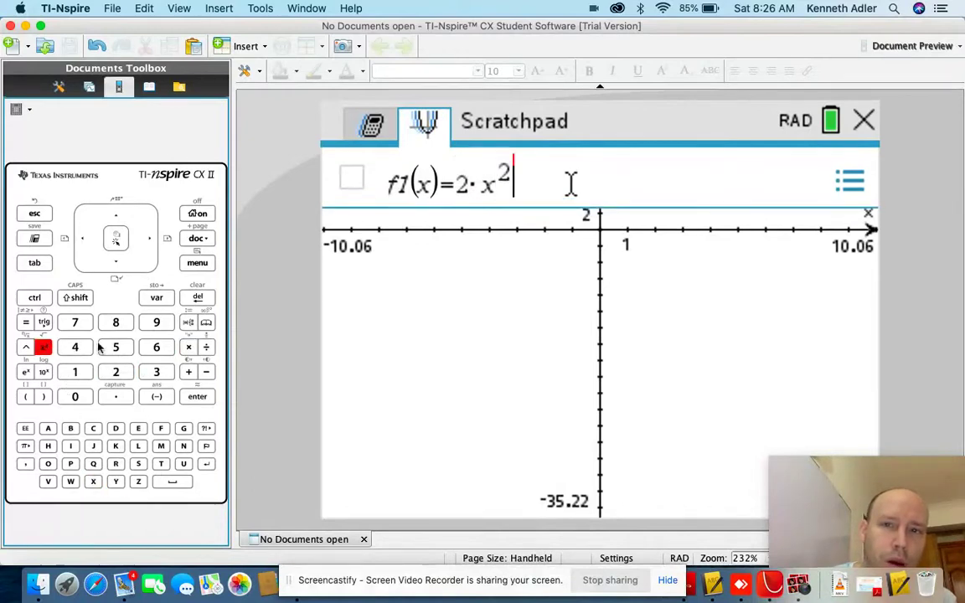
# Step: Complete f1 as 2x²−20x+9 and graph it
pyautogui.click(206, 372)
pyautogui.click(116, 374)
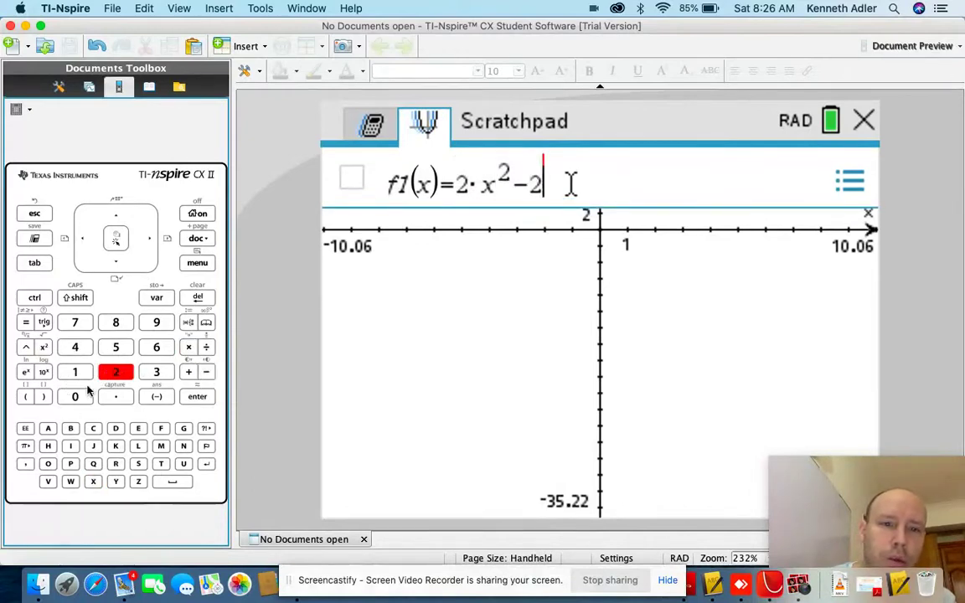
pyautogui.click(74, 396)
pyautogui.click(190, 348)
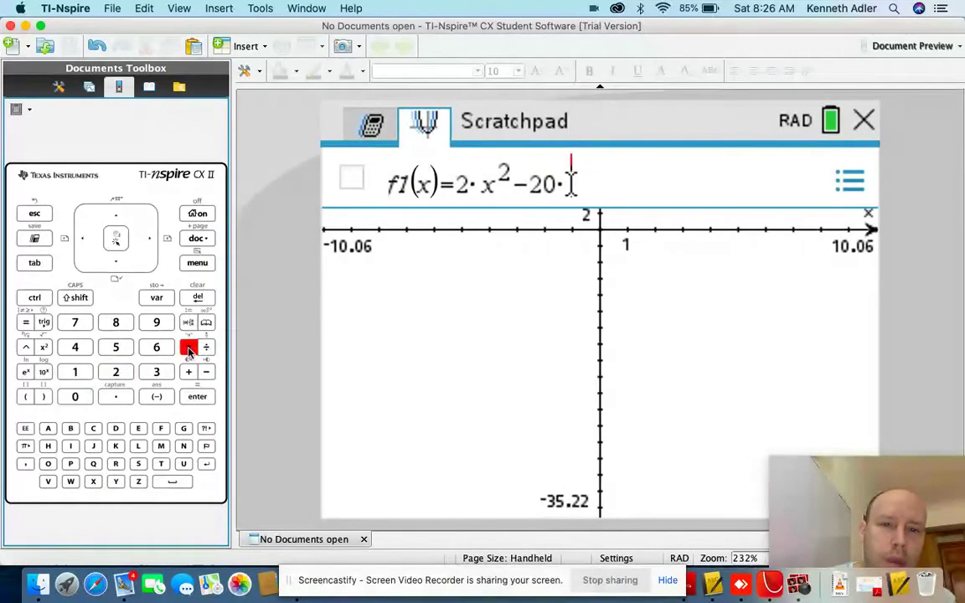
pyautogui.click(93, 482)
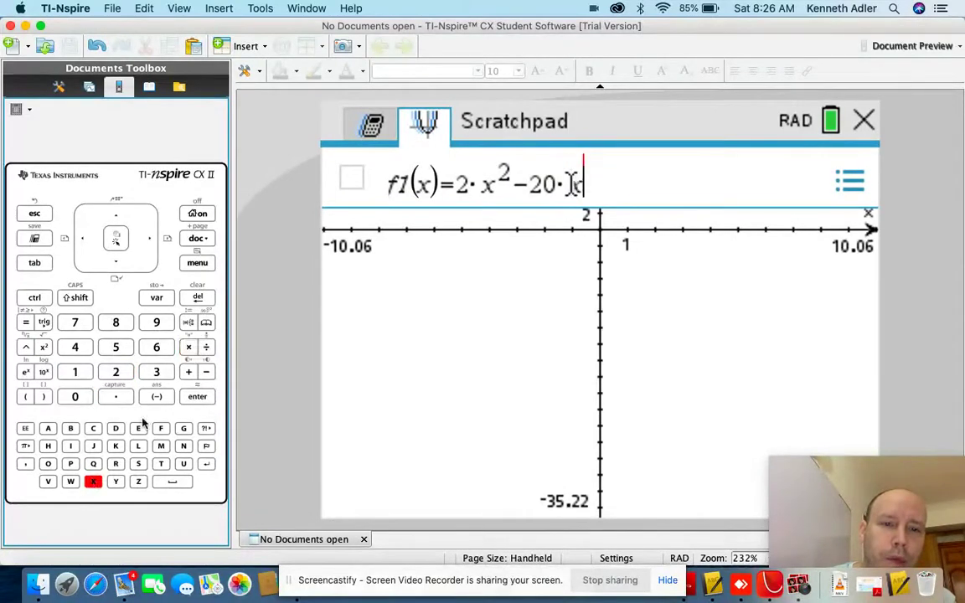
pyautogui.click(189, 373)
pyautogui.click(160, 324)
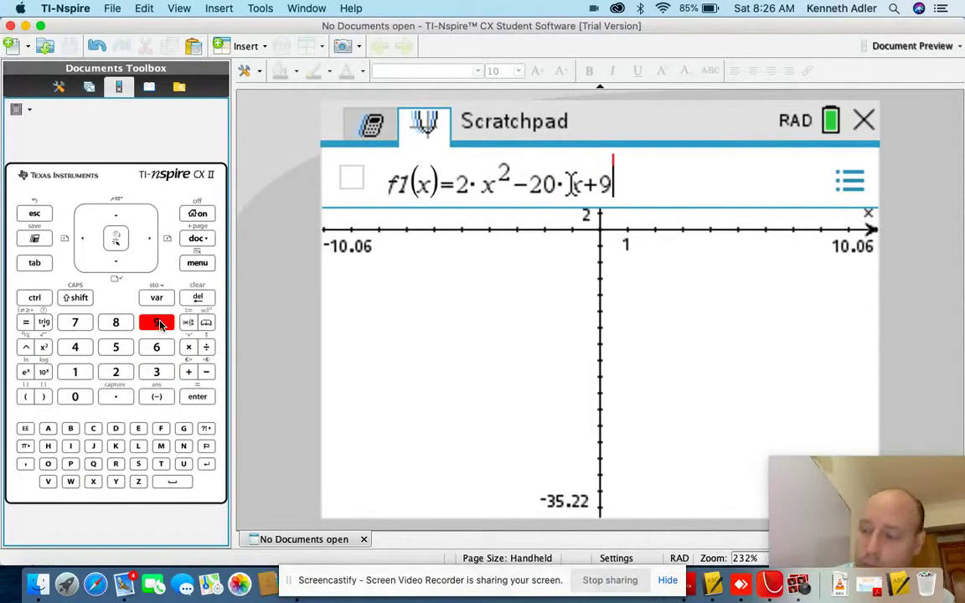
pyautogui.click(199, 398)
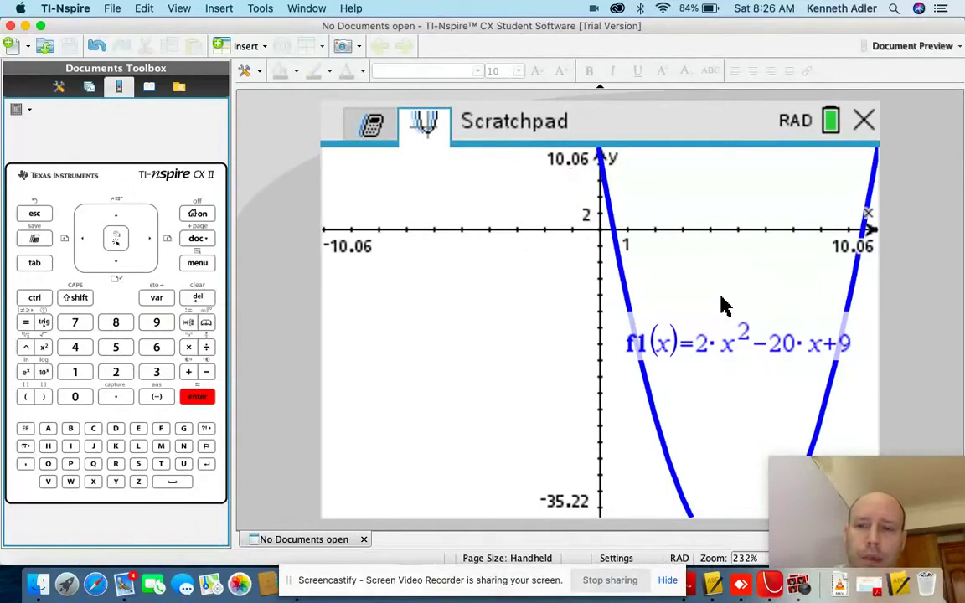
pyautogui.moveTo(924, 466); pyautogui.dragTo(423, 466)
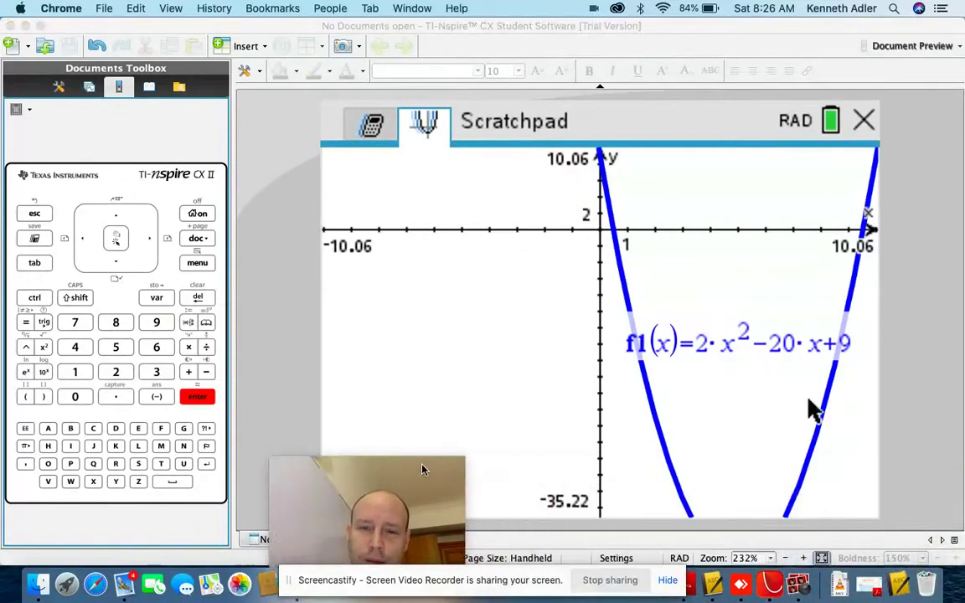
# Step: Set YMin to -50 in Window Settings so the parabola's vertex shows
pyautogui.click(201, 264)
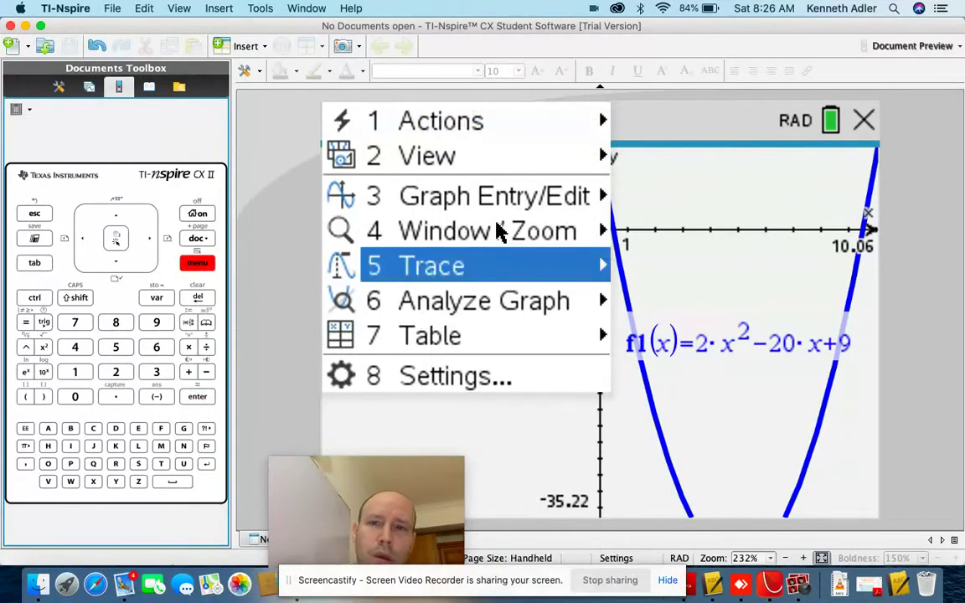
pyautogui.moveTo(513, 228)
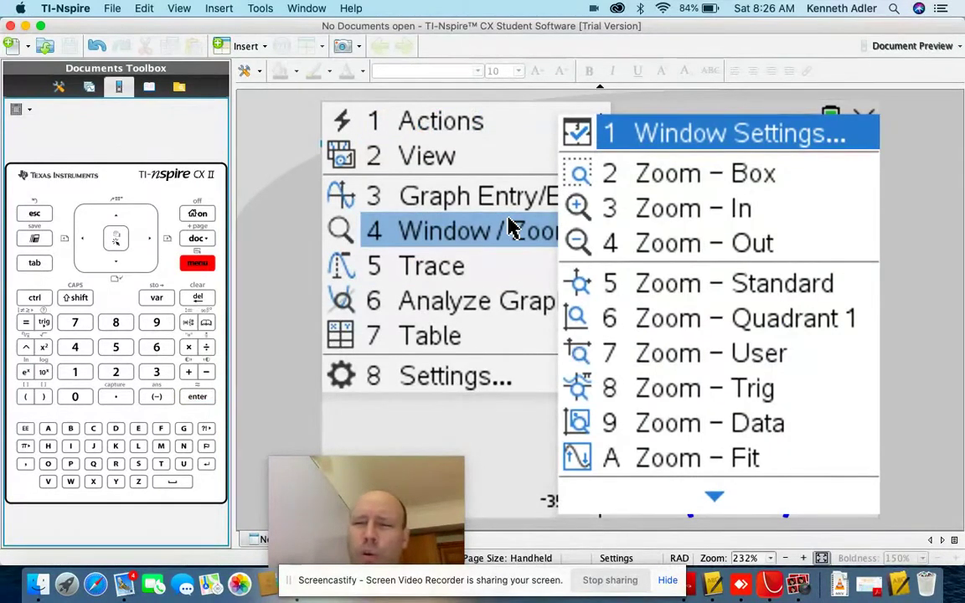
pyautogui.click(719, 138)
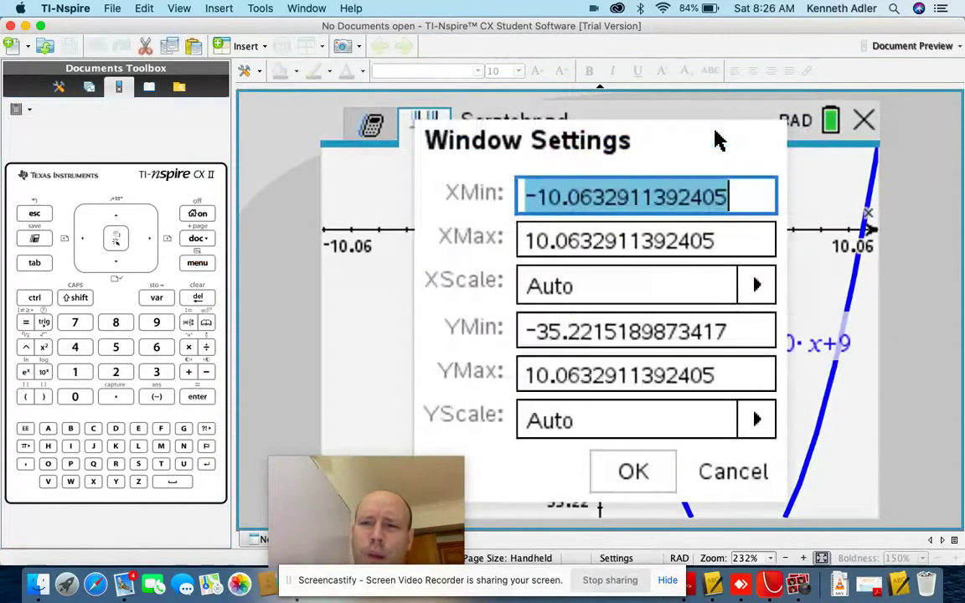
pyautogui.click(728, 331)
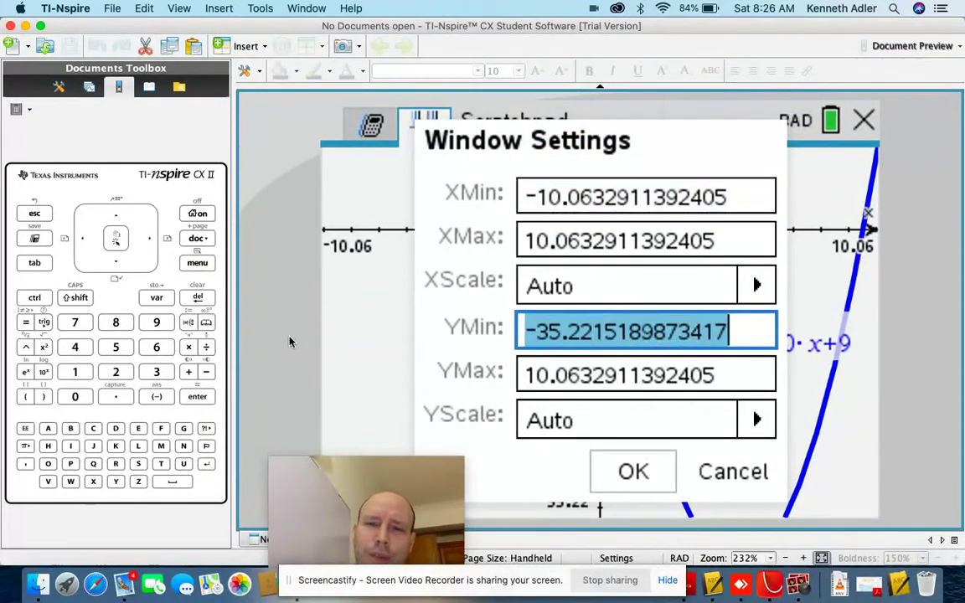
pyautogui.click(156, 397)
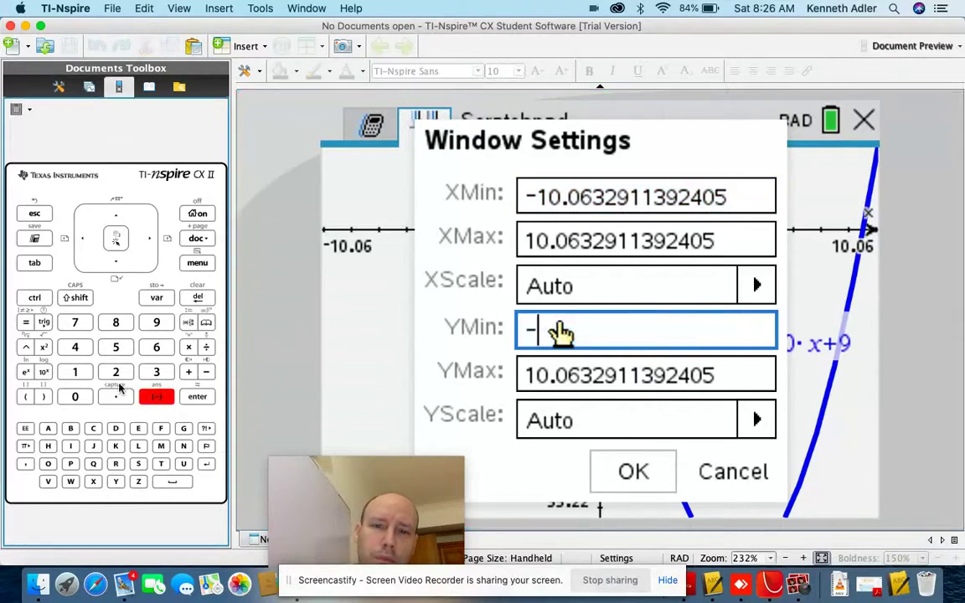
pyautogui.click(115, 347)
pyautogui.click(75, 397)
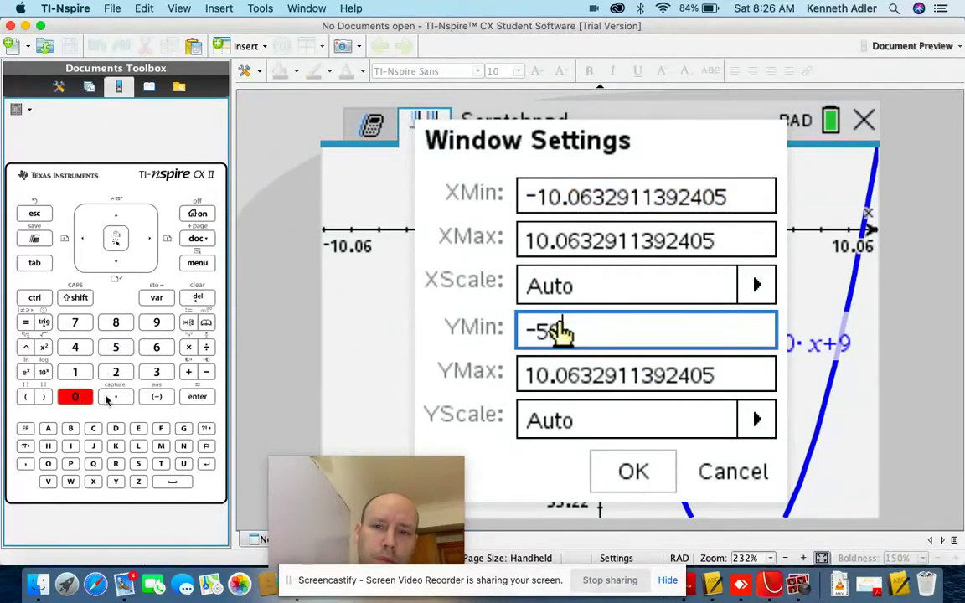
pyautogui.click(197, 397)
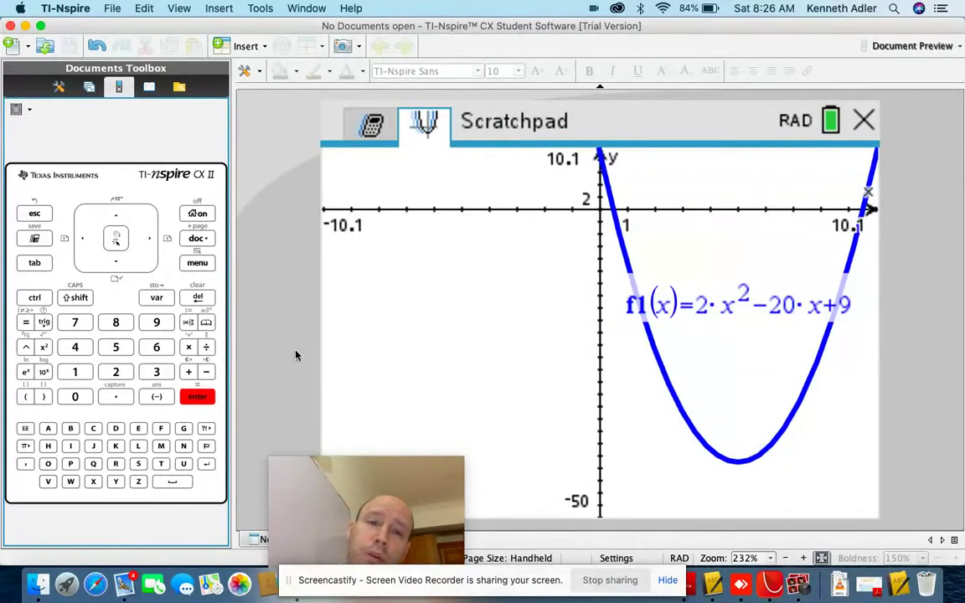
pyautogui.click(197, 265)
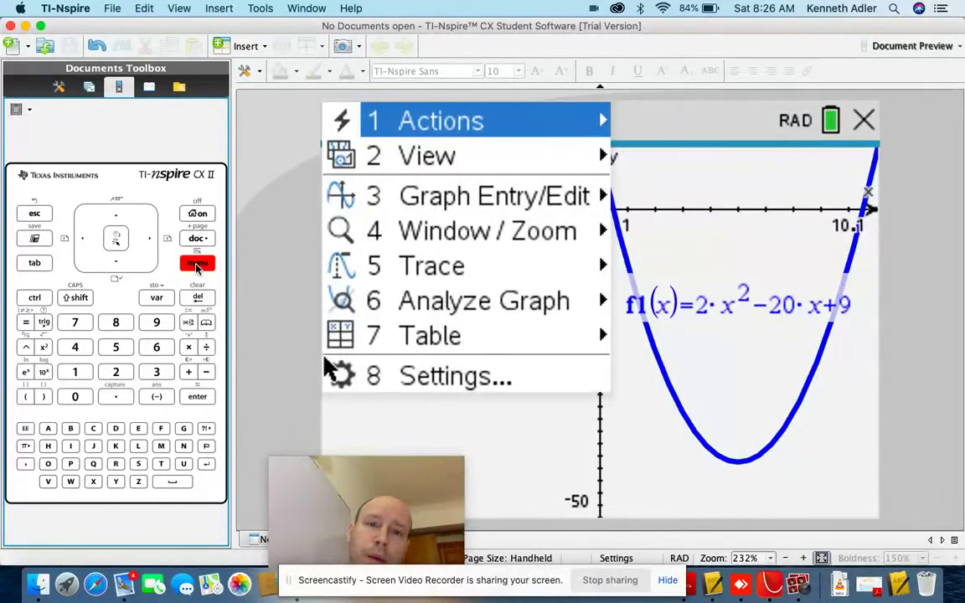
# Step: Mark the minimum at (5,-41) with Analyze Graph > Minimum, bounding the vertex
pyautogui.click(461, 302)
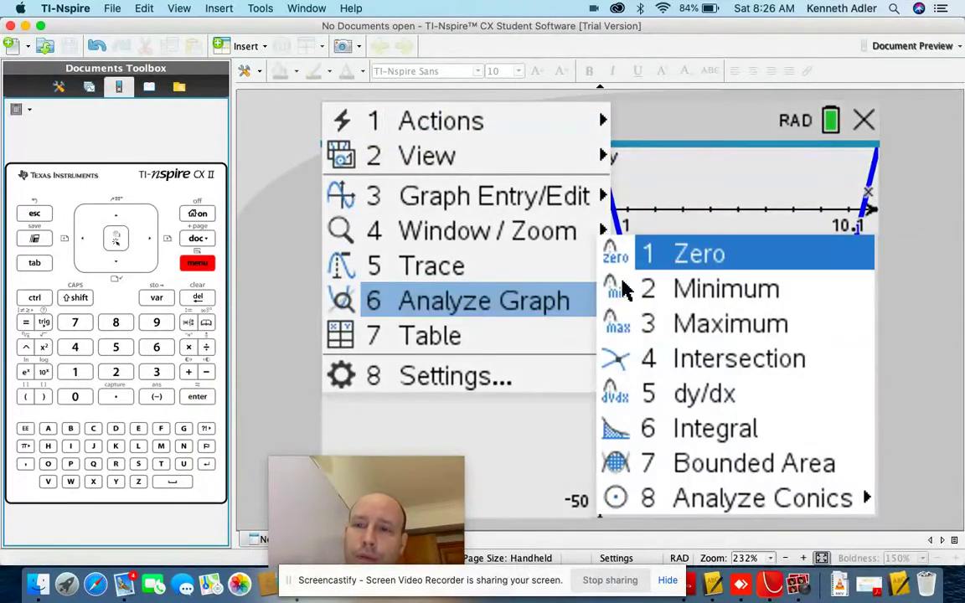
pyautogui.click(680, 286)
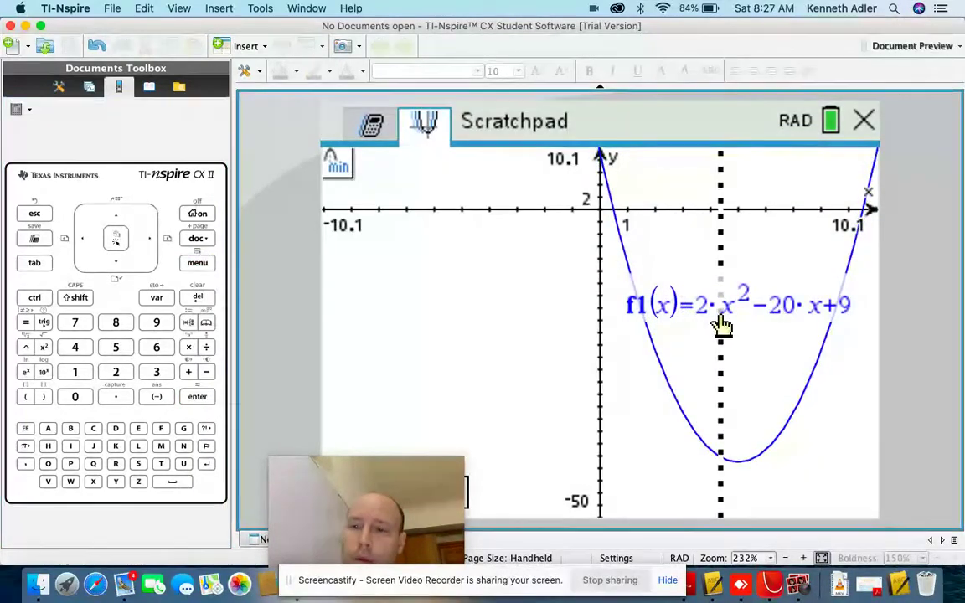
pyautogui.click(721, 325)
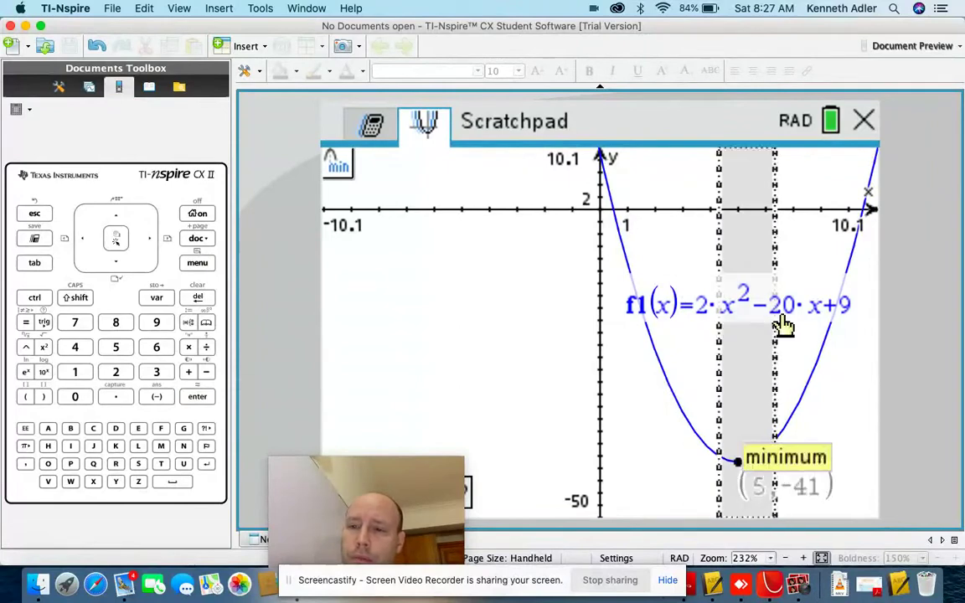
pyautogui.click(781, 327)
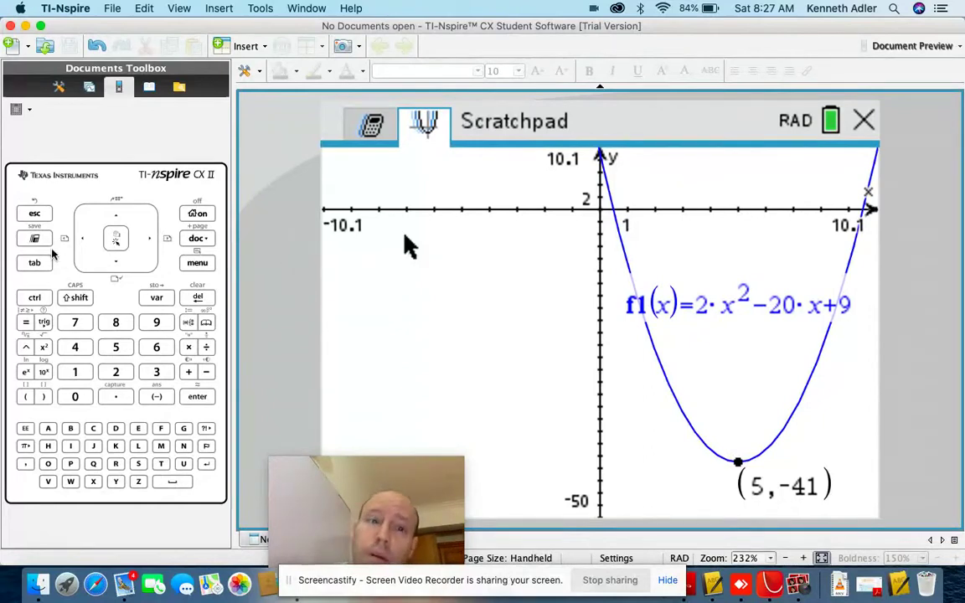
pyautogui.click(35, 264)
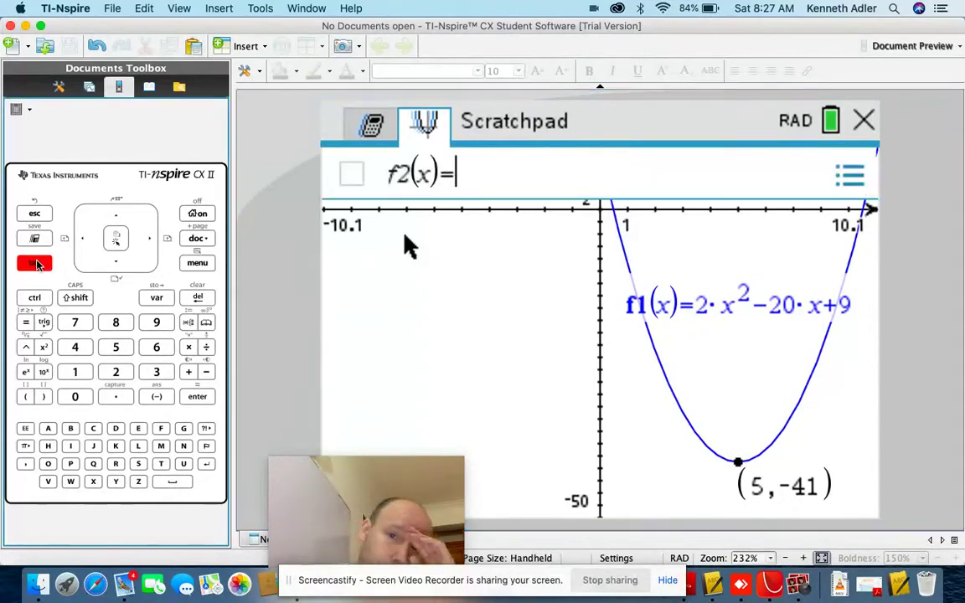
# Step: Begin the f2 entry as 2·(x−5)
pyautogui.click(114, 372)
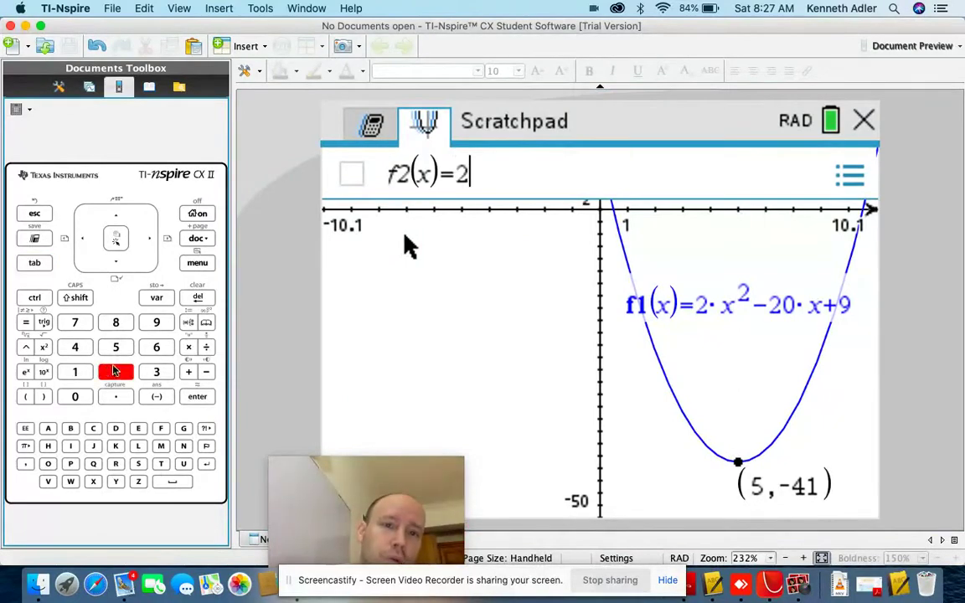
pyautogui.click(188, 347)
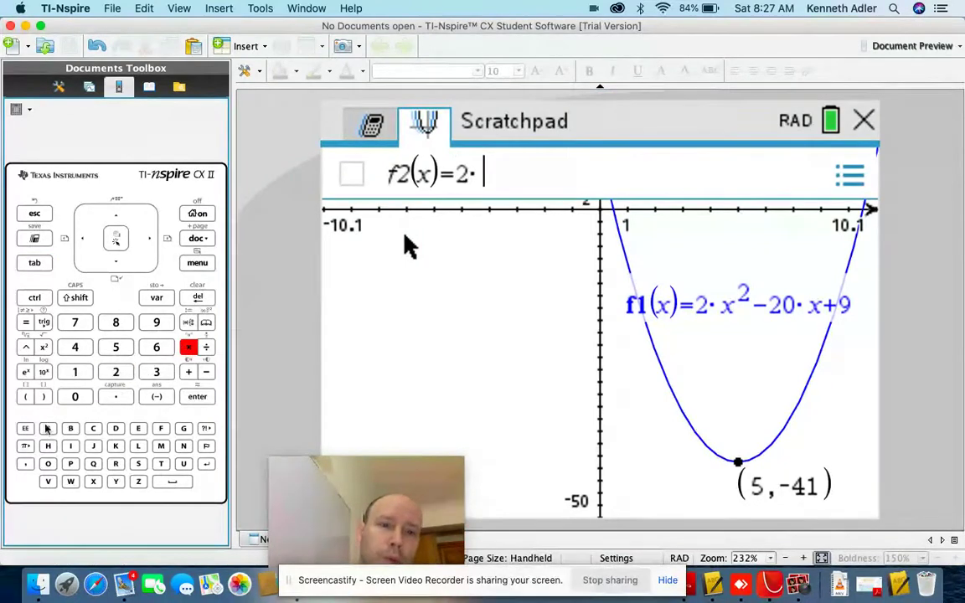
pyautogui.click(25, 396)
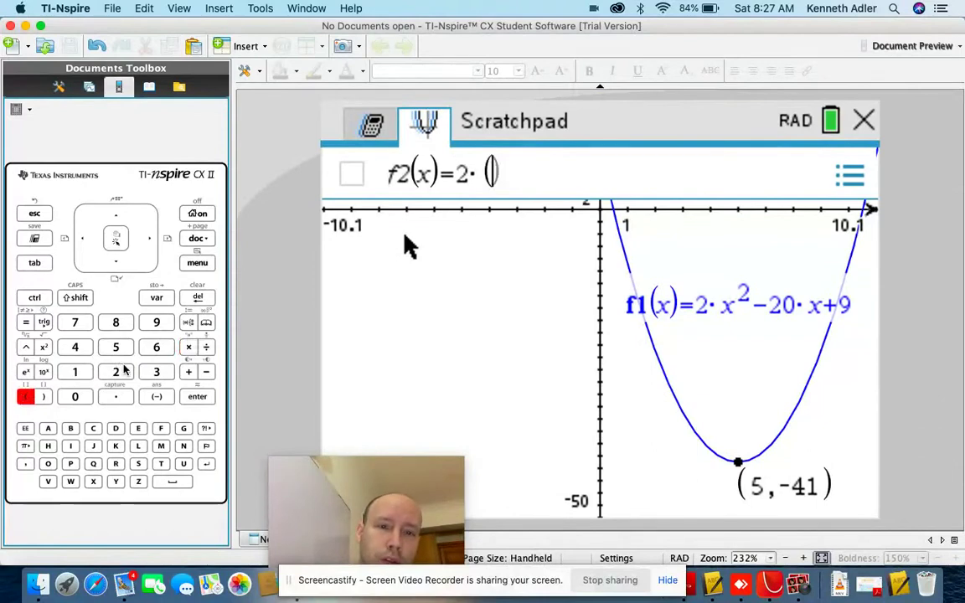
pyautogui.click(93, 482)
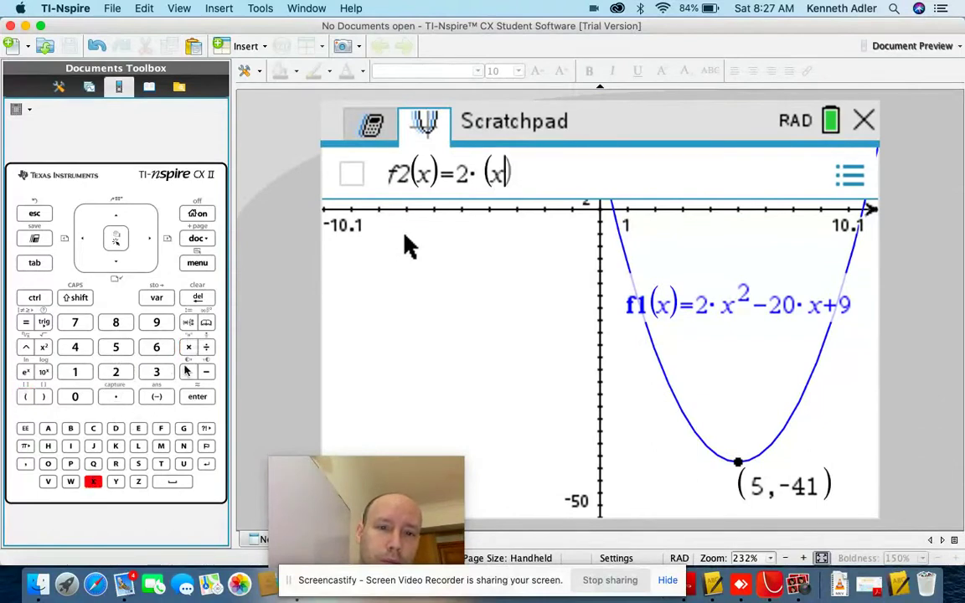
pyautogui.click(206, 372)
pyautogui.click(115, 347)
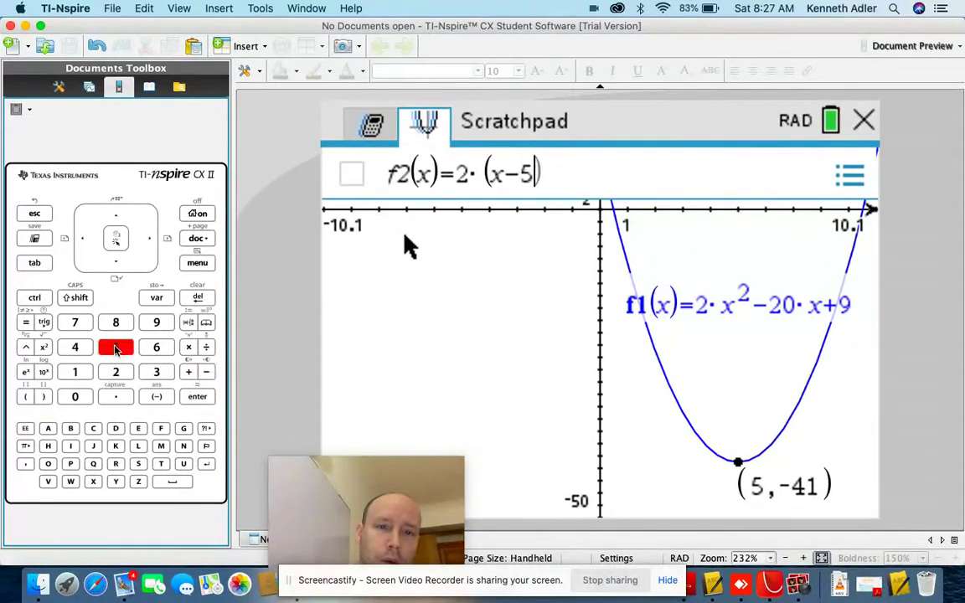
pyautogui.click(44, 396)
# Step: Finish f2 as 2(x−5)²−41, graph it, and place its label below f1's
pyautogui.click(42, 347)
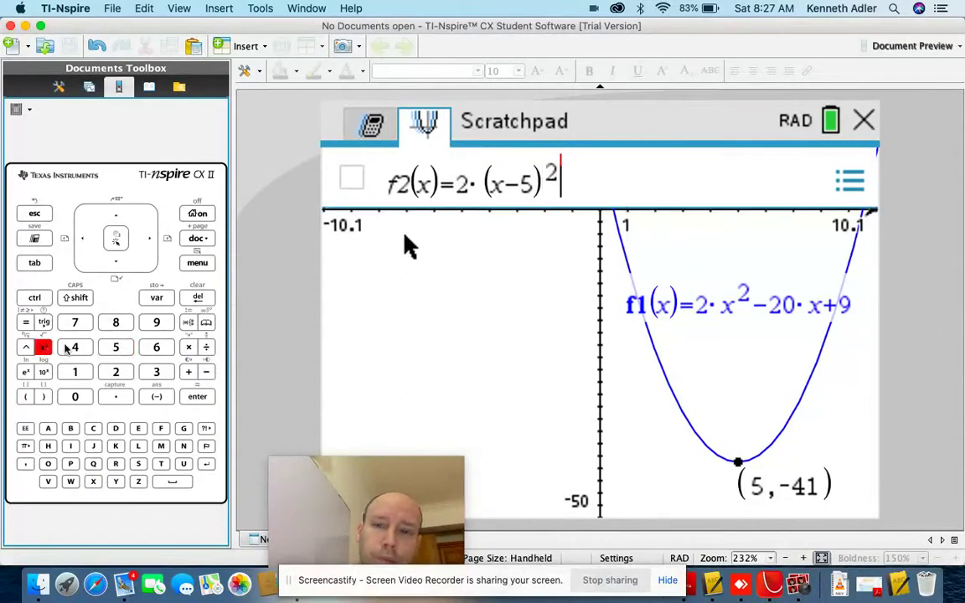
pyautogui.click(207, 372)
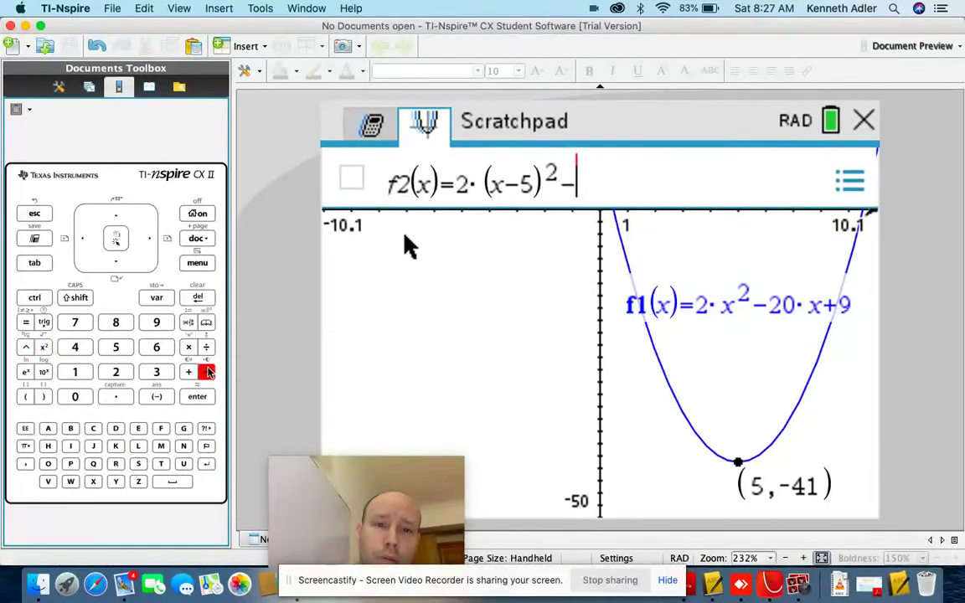
pyautogui.click(75, 348)
pyautogui.click(75, 372)
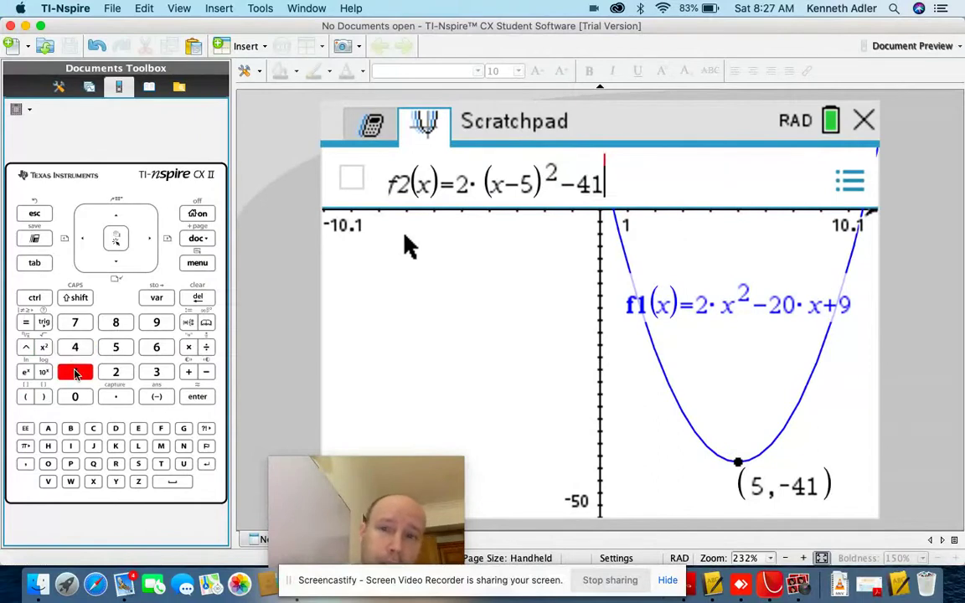
pyautogui.click(196, 398)
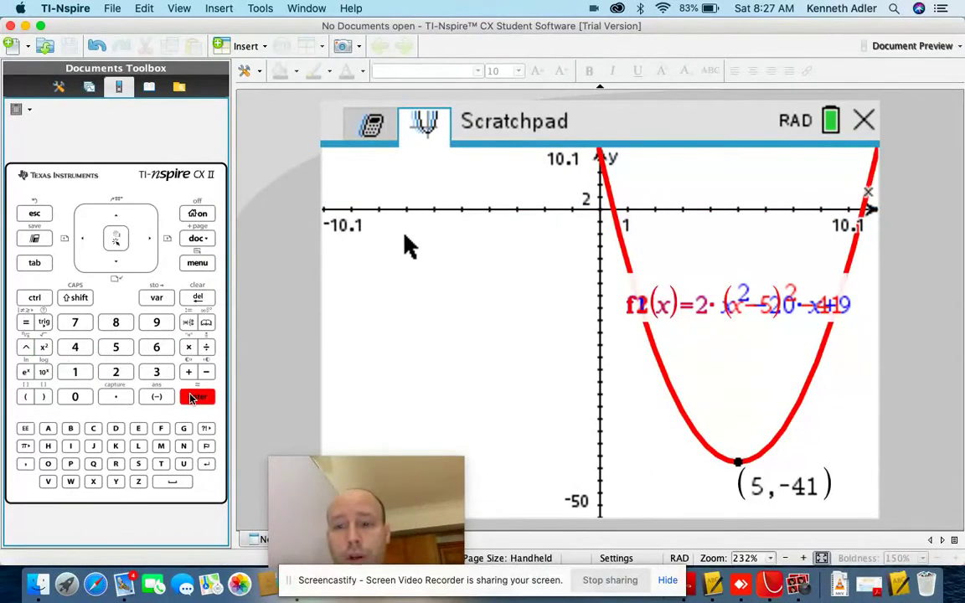
pyautogui.moveTo(702, 306); pyautogui.dragTo(711, 338)
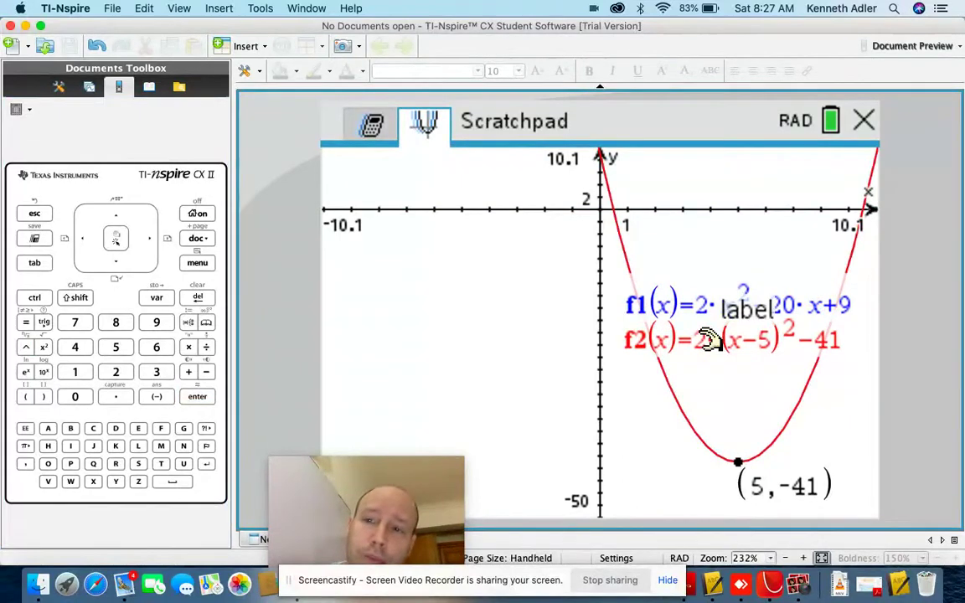